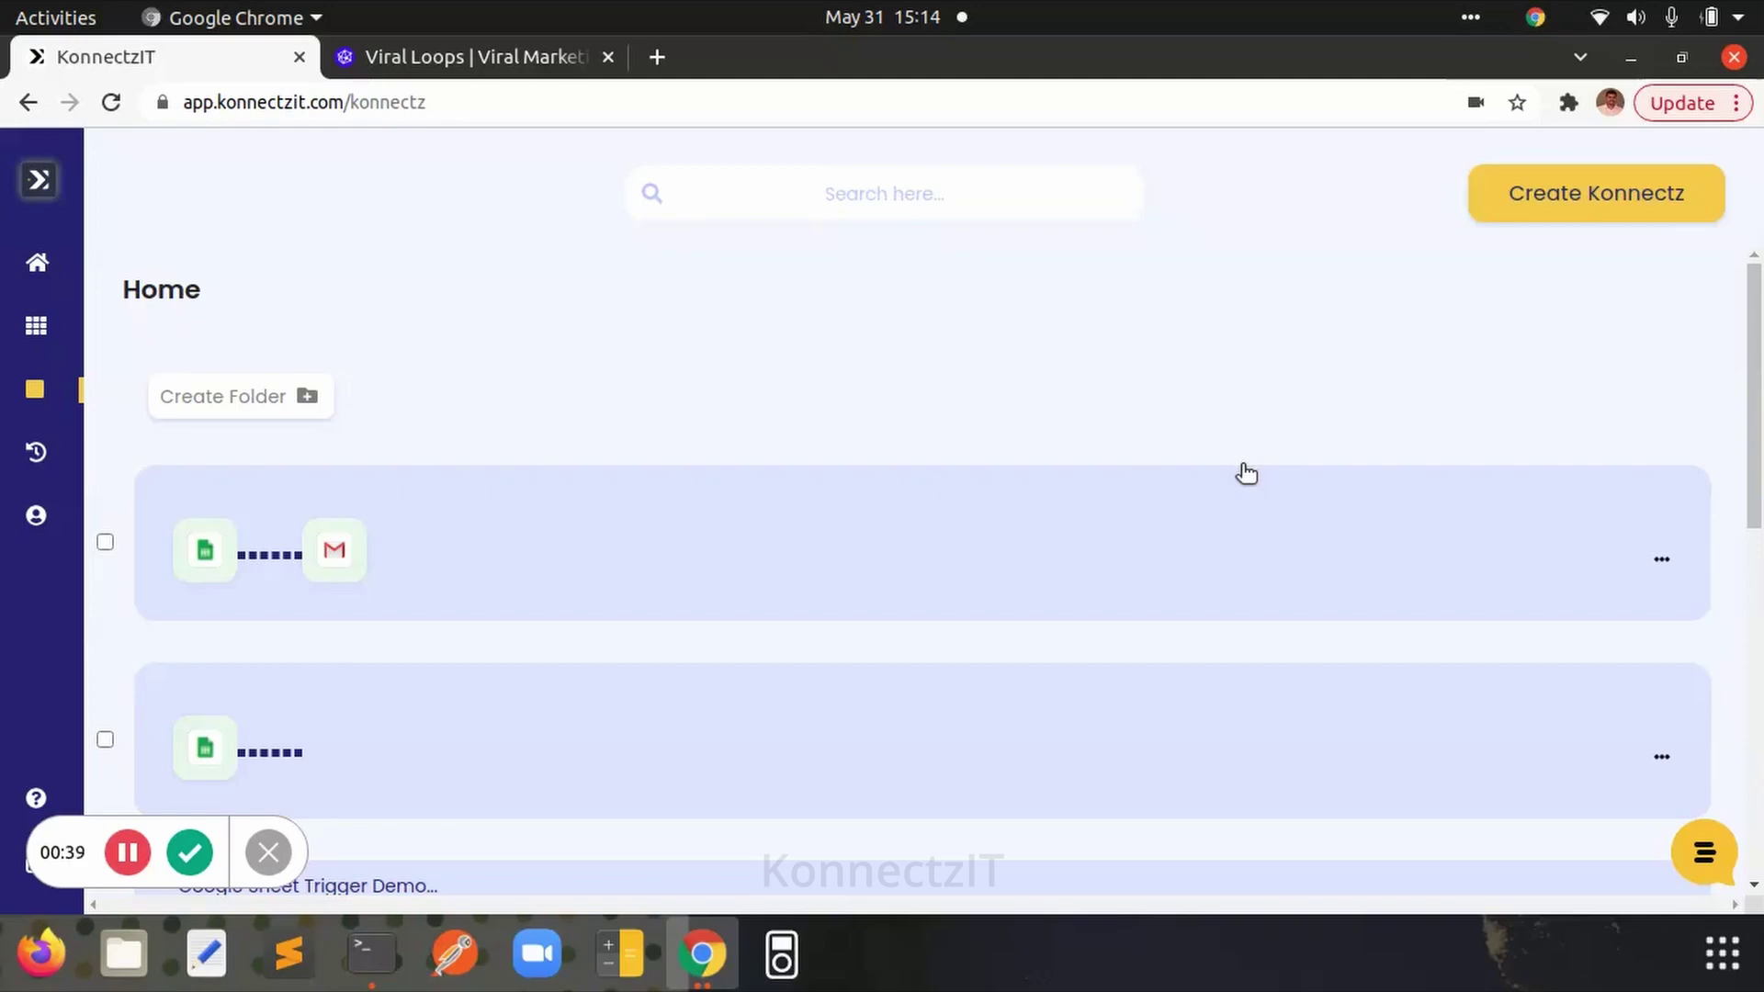
- Start a new Konnectz and scroll the app list to the Webhook Apps group
left_click(1599, 198)
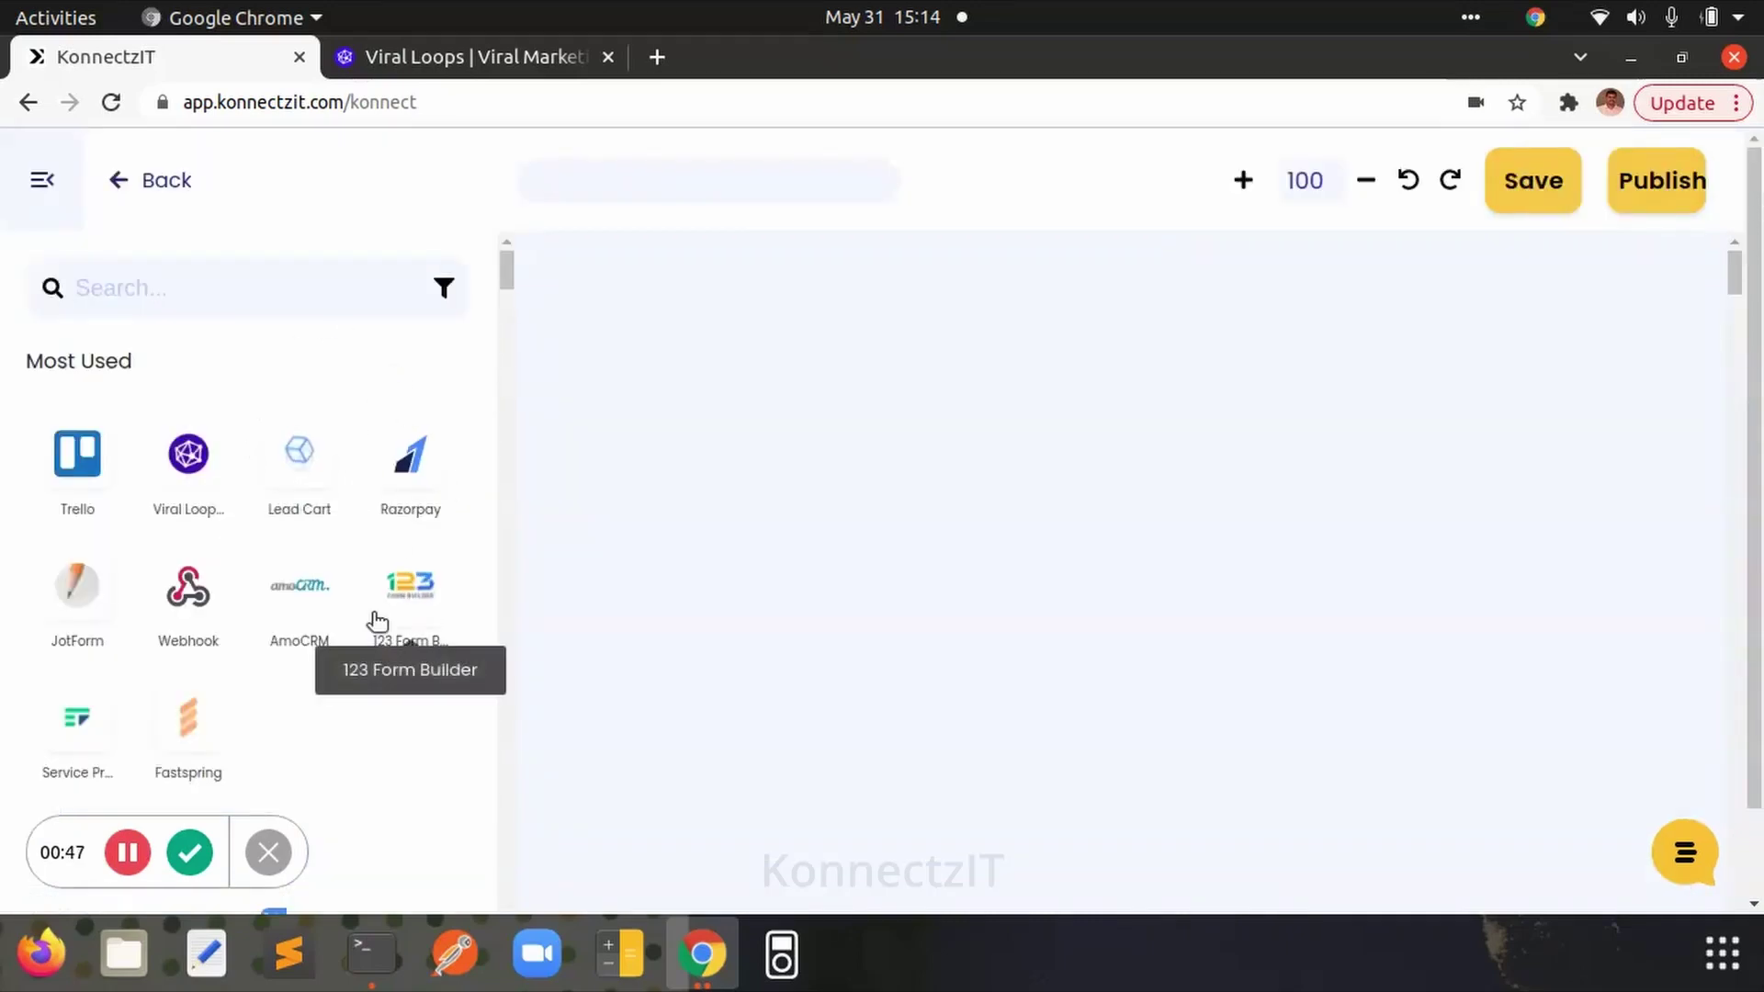
scroll(376, 620, "down", 2)
scroll(377, 621, "down", 4)
scroll(374, 618, "down", 6)
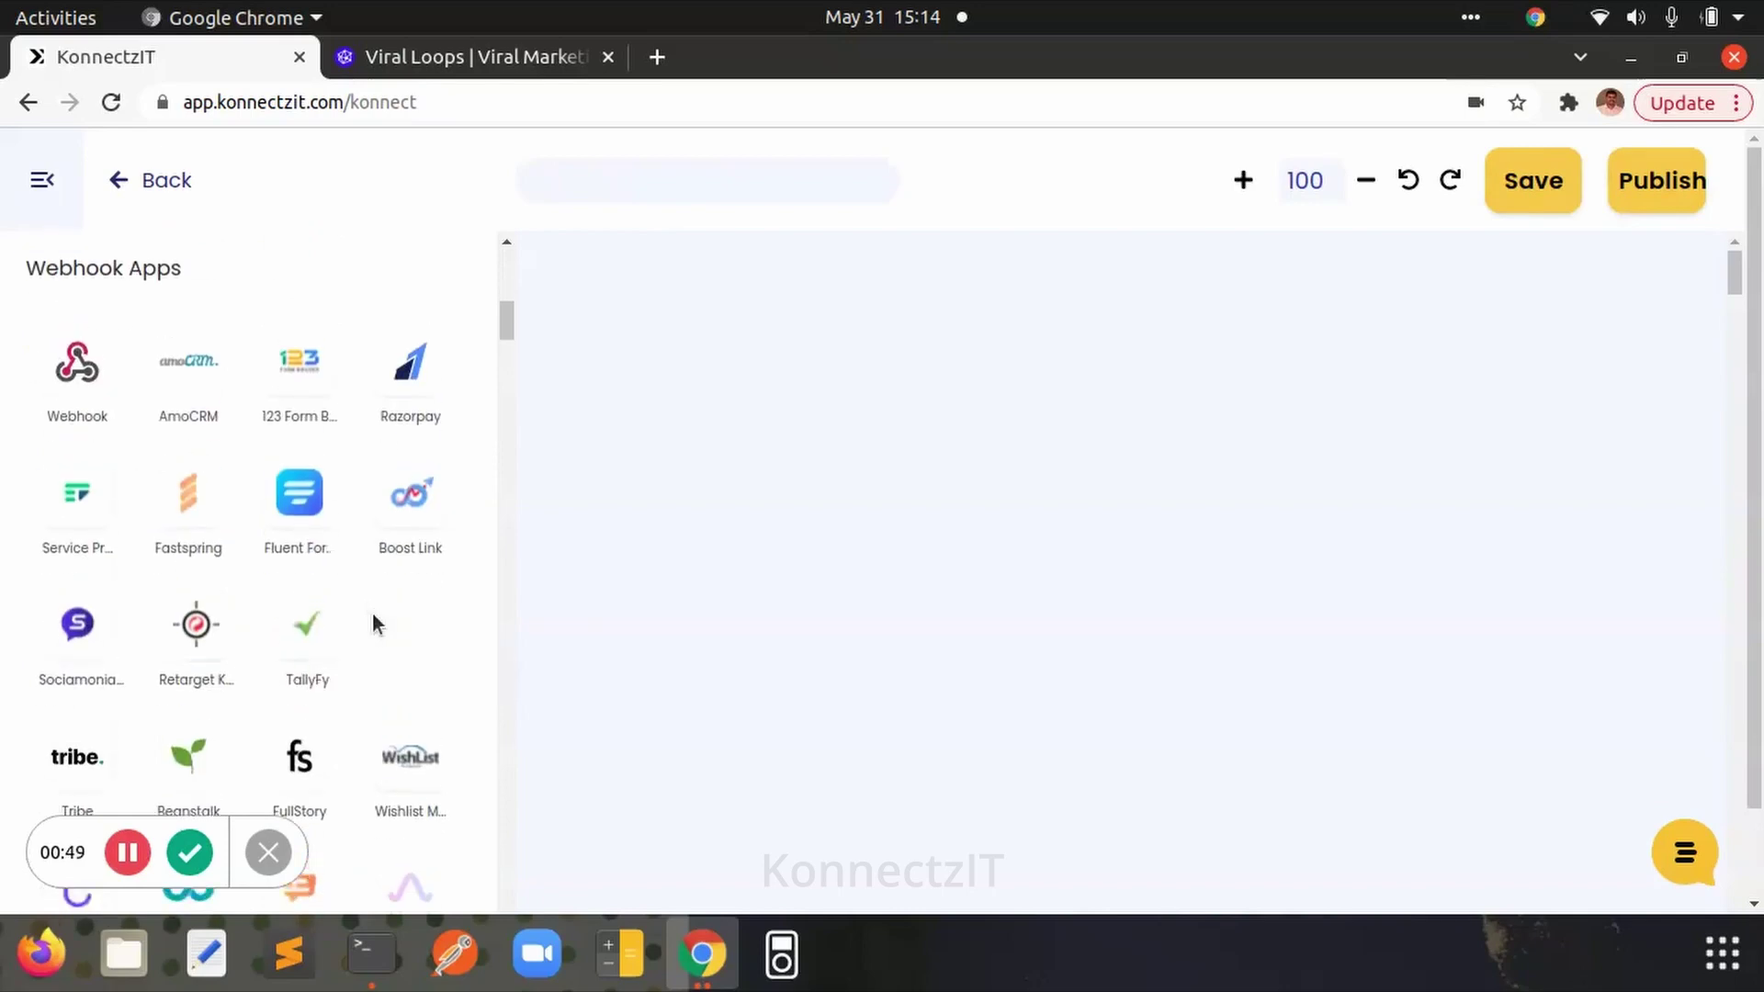
scroll(374, 618, "up", 2)
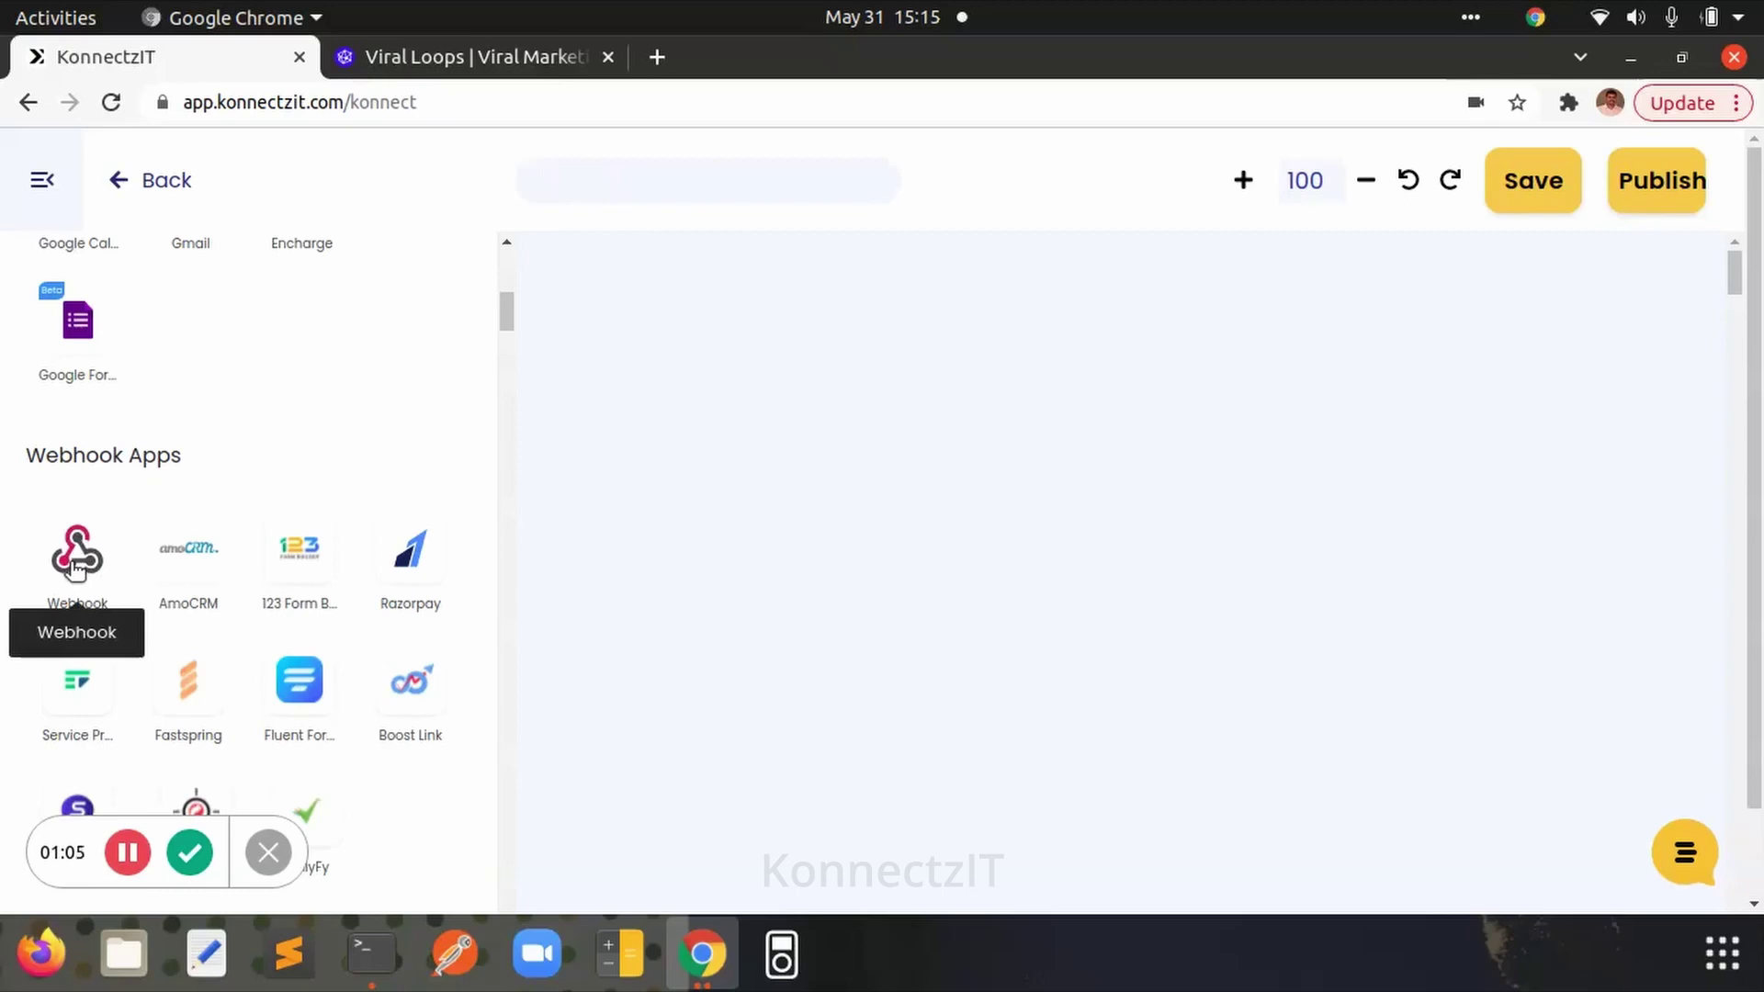
- Drop the Webhook app onto the canvas as the trigger and name the Konnectz 'Webhook Demo'
left_click_drag(74, 568, 687, 362)
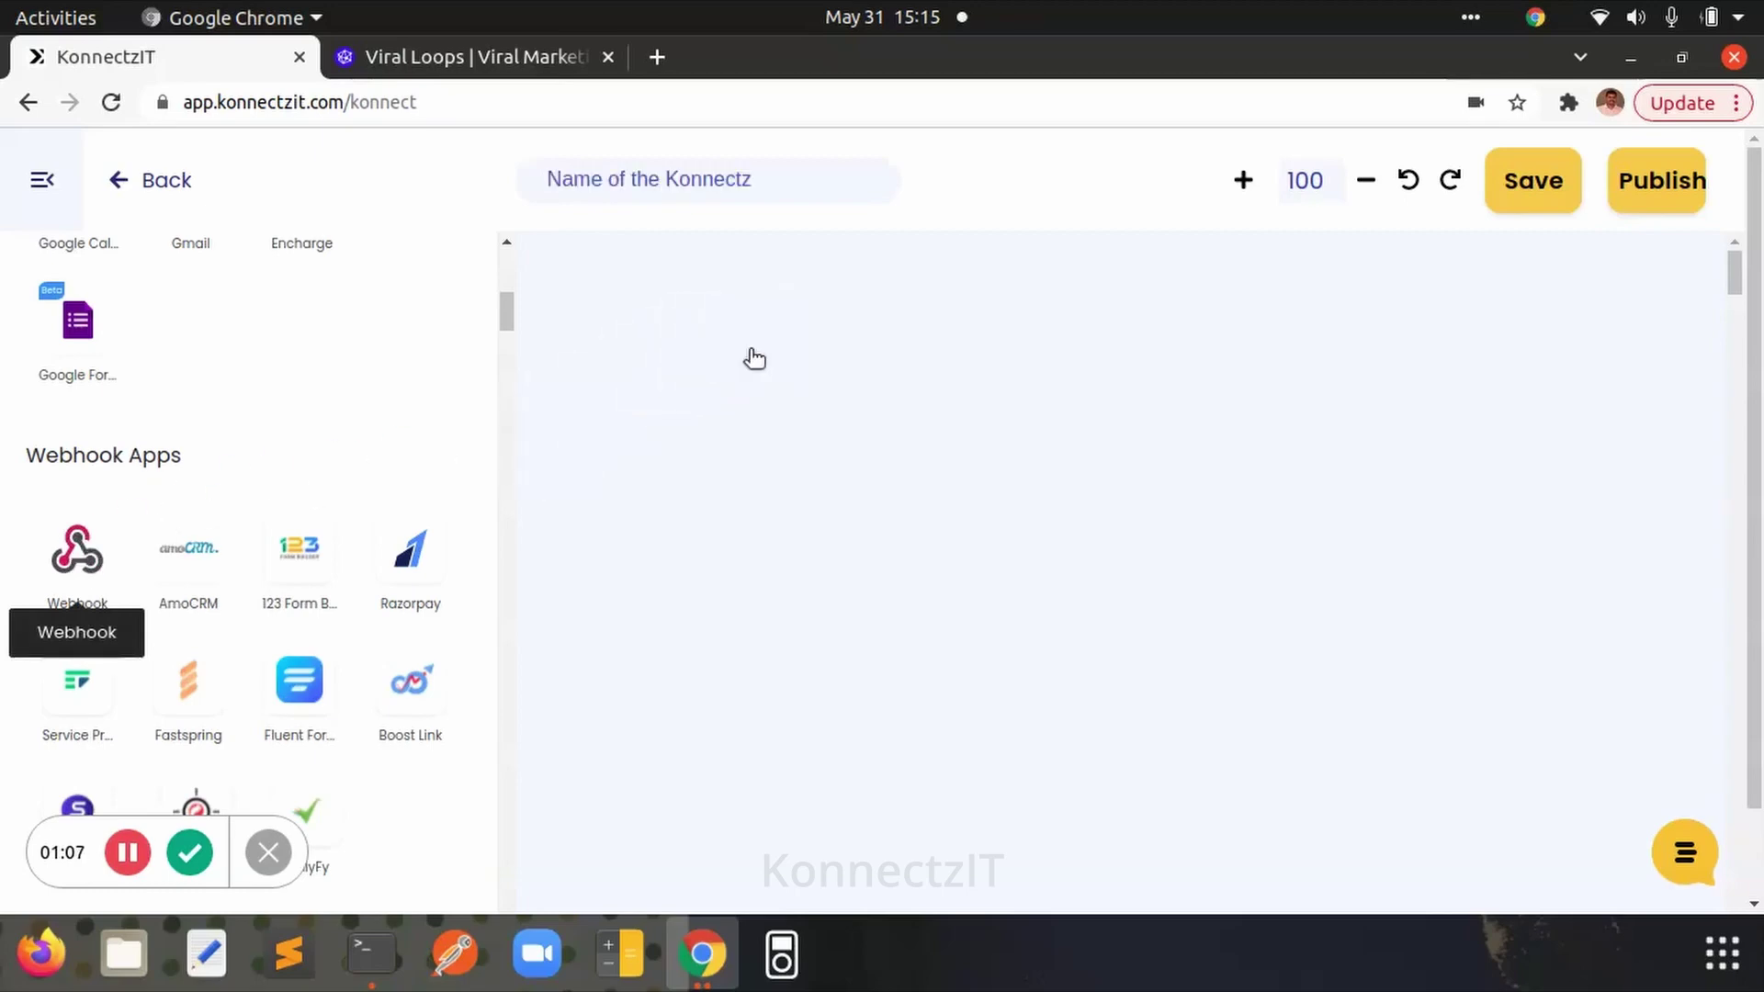
left_click(599, 180)
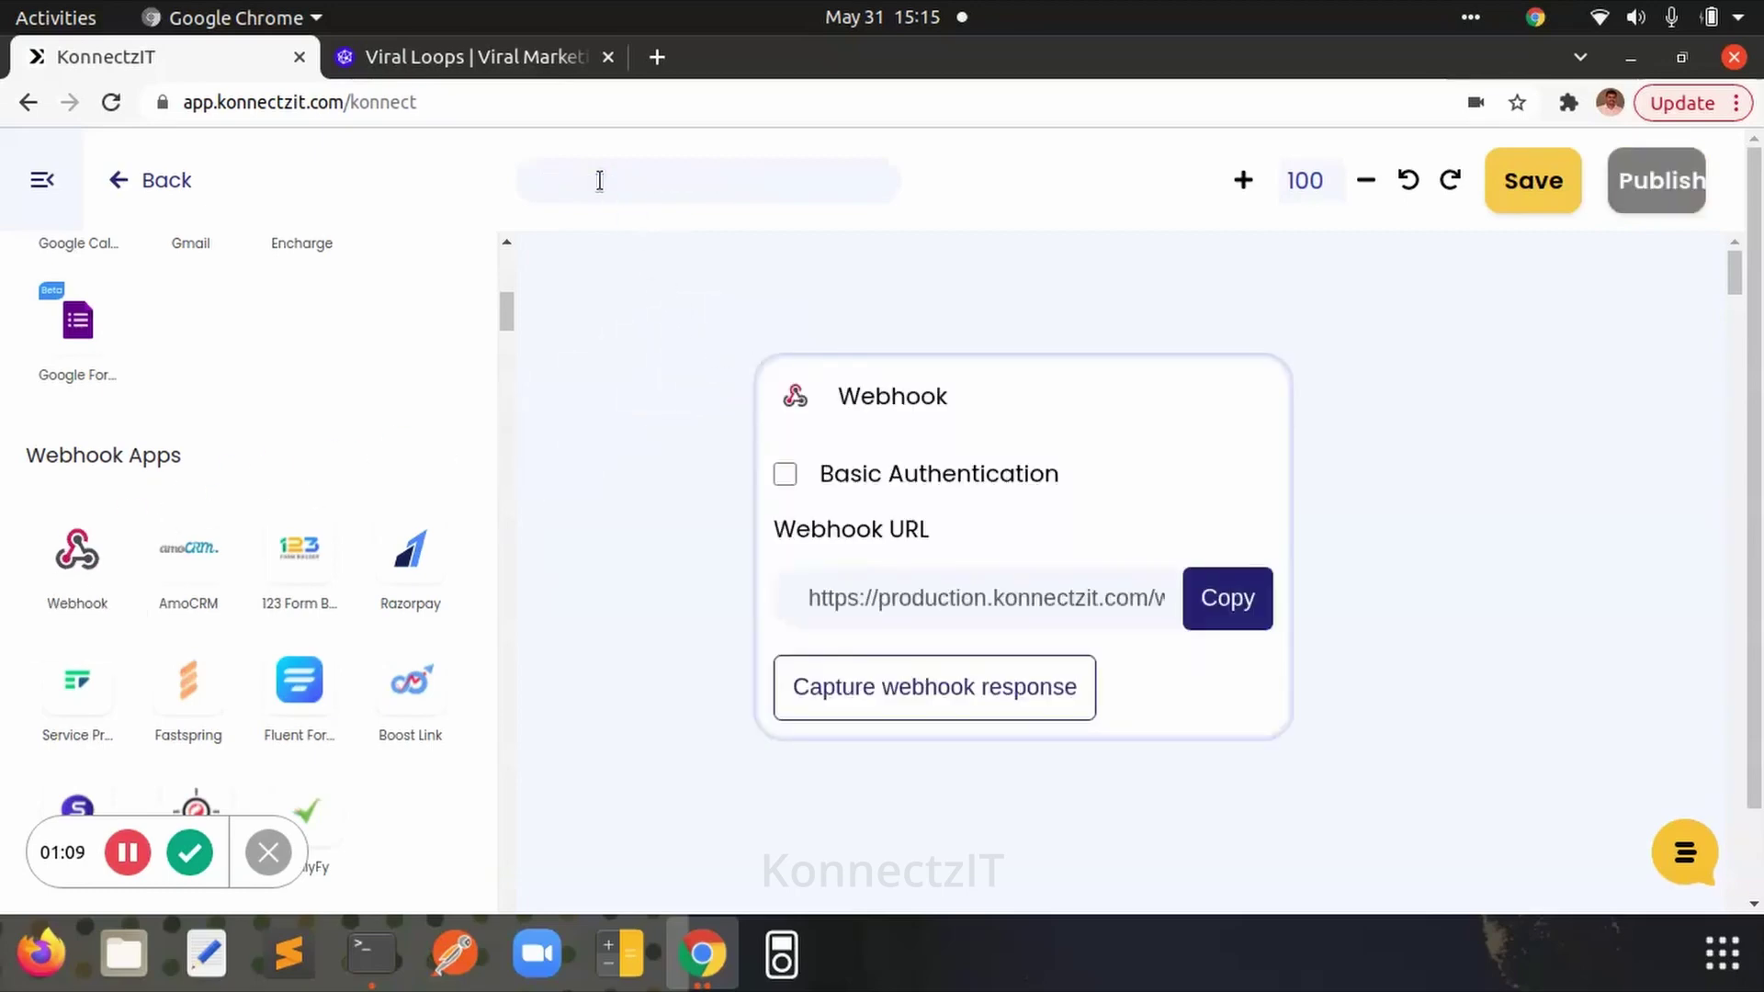
type("Webho")
type("ok Demo")
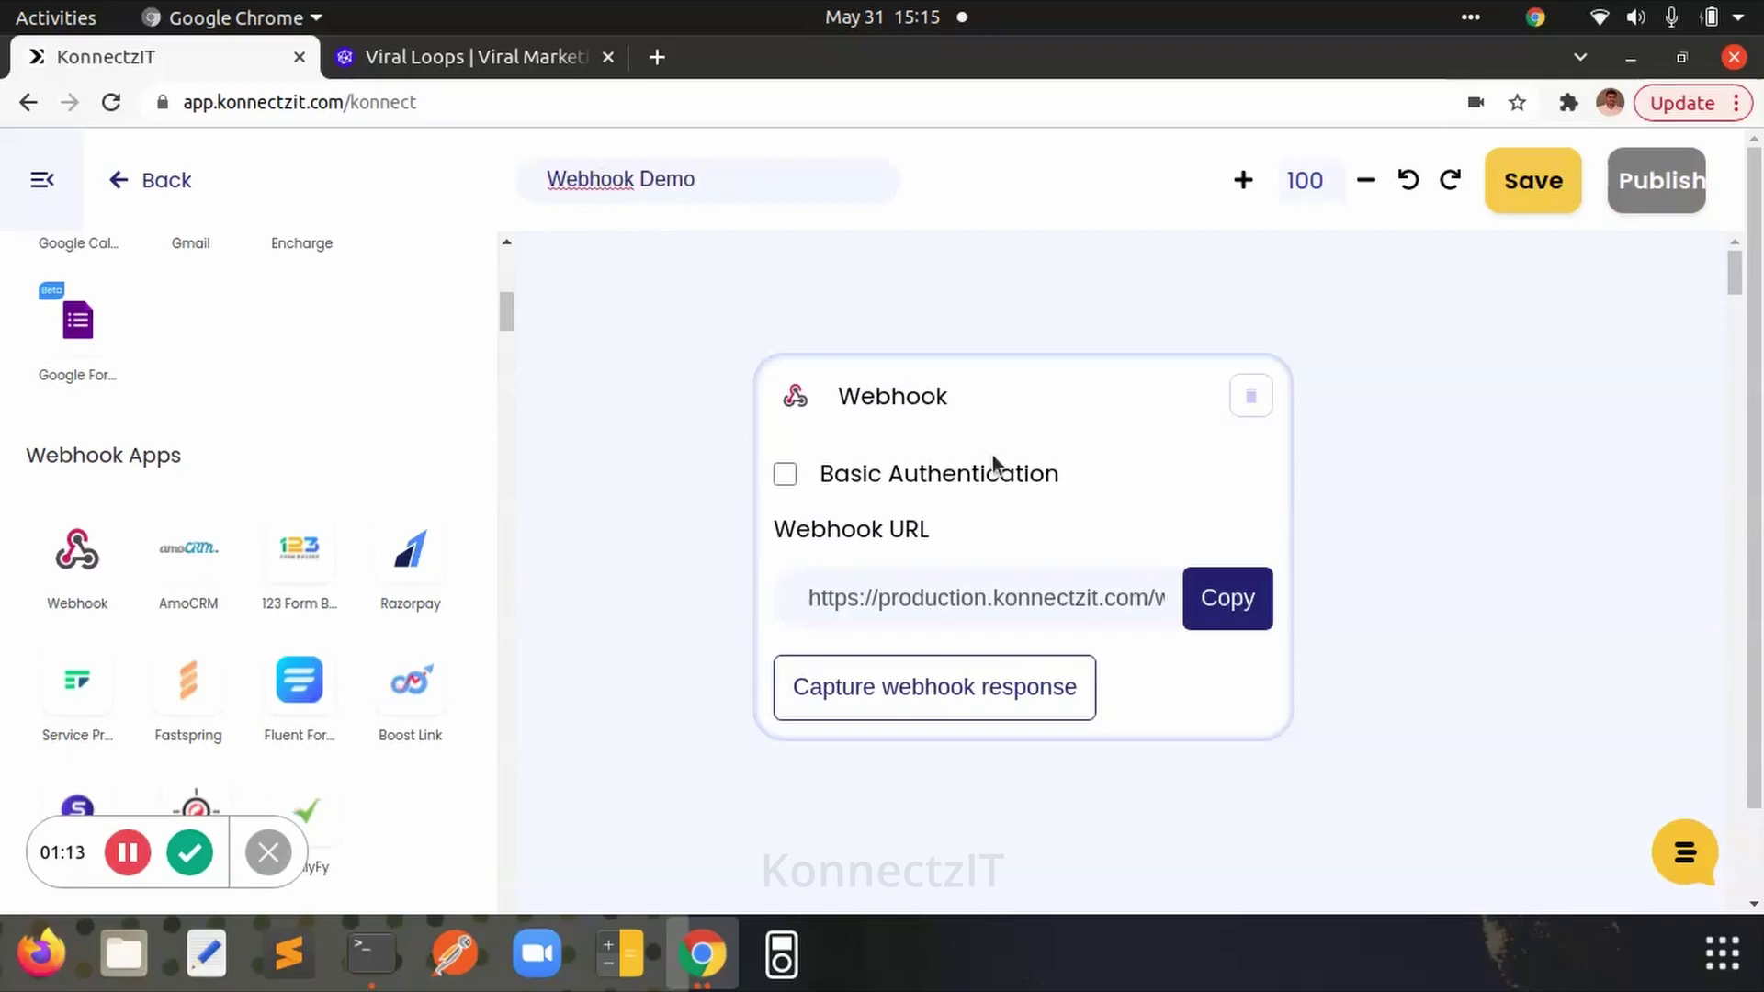
mouse_move(1022, 551)
left_click(472, 66)
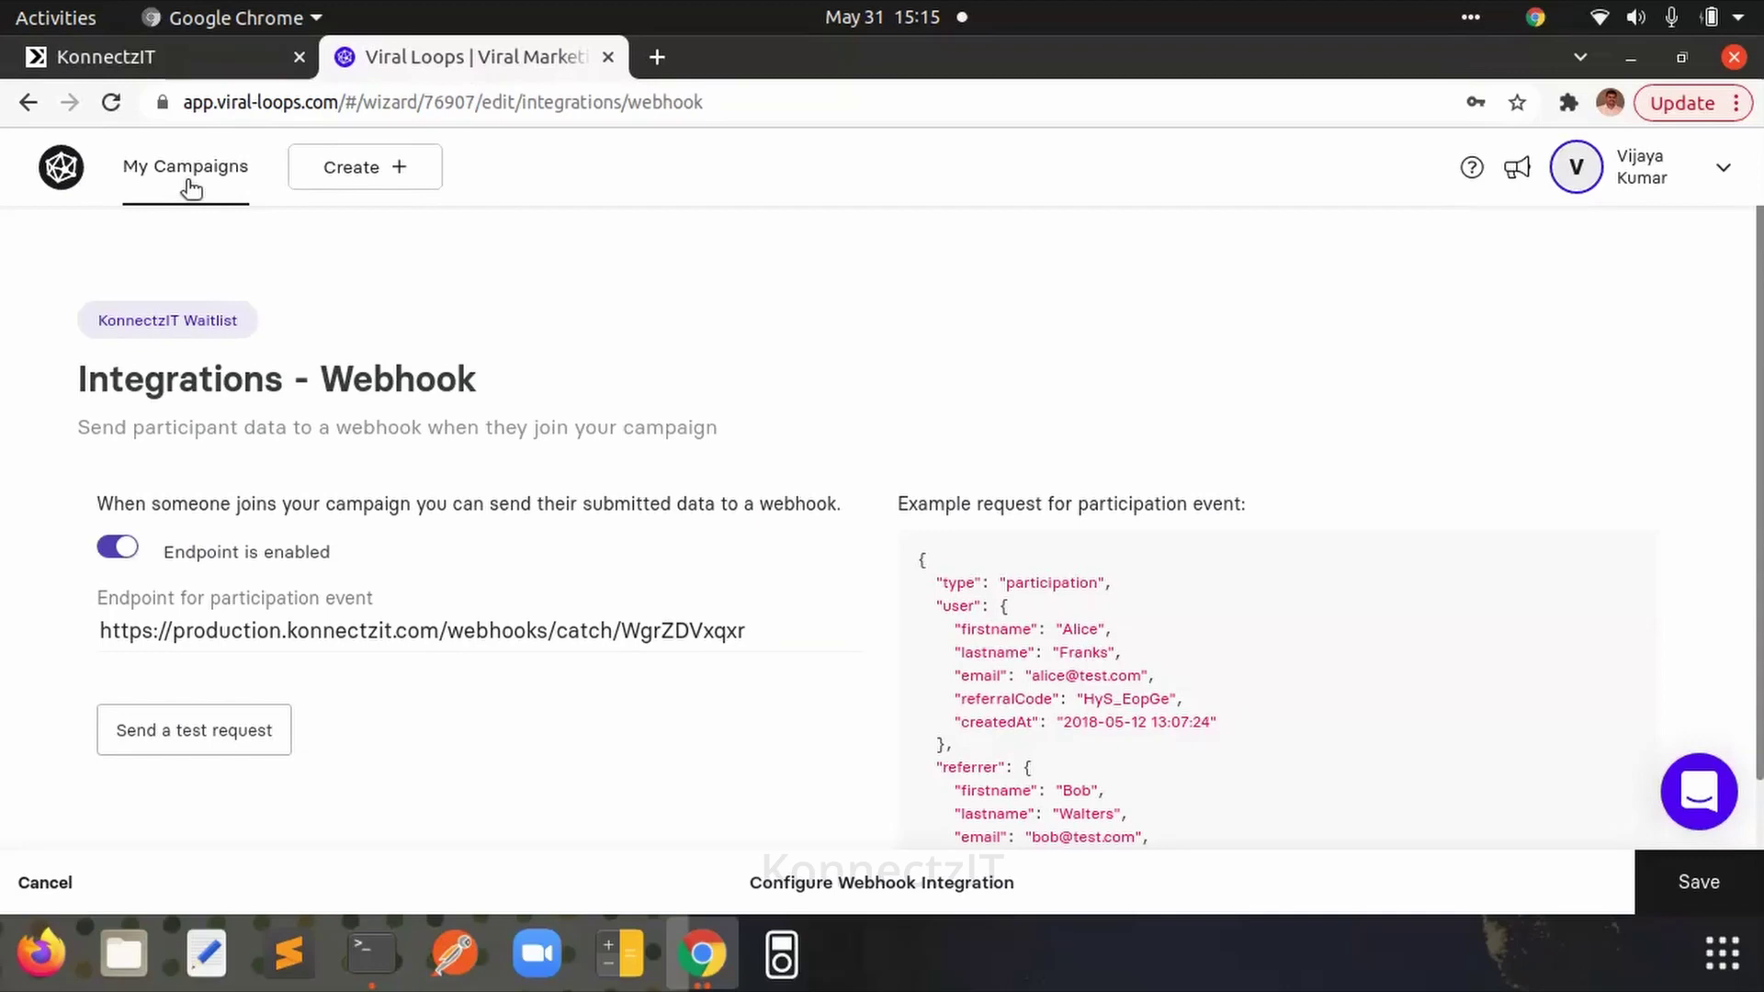
- Discard the unsaved webhook settings and open the KonnectzIT Waitlist campaign for editing
left_click(68, 860)
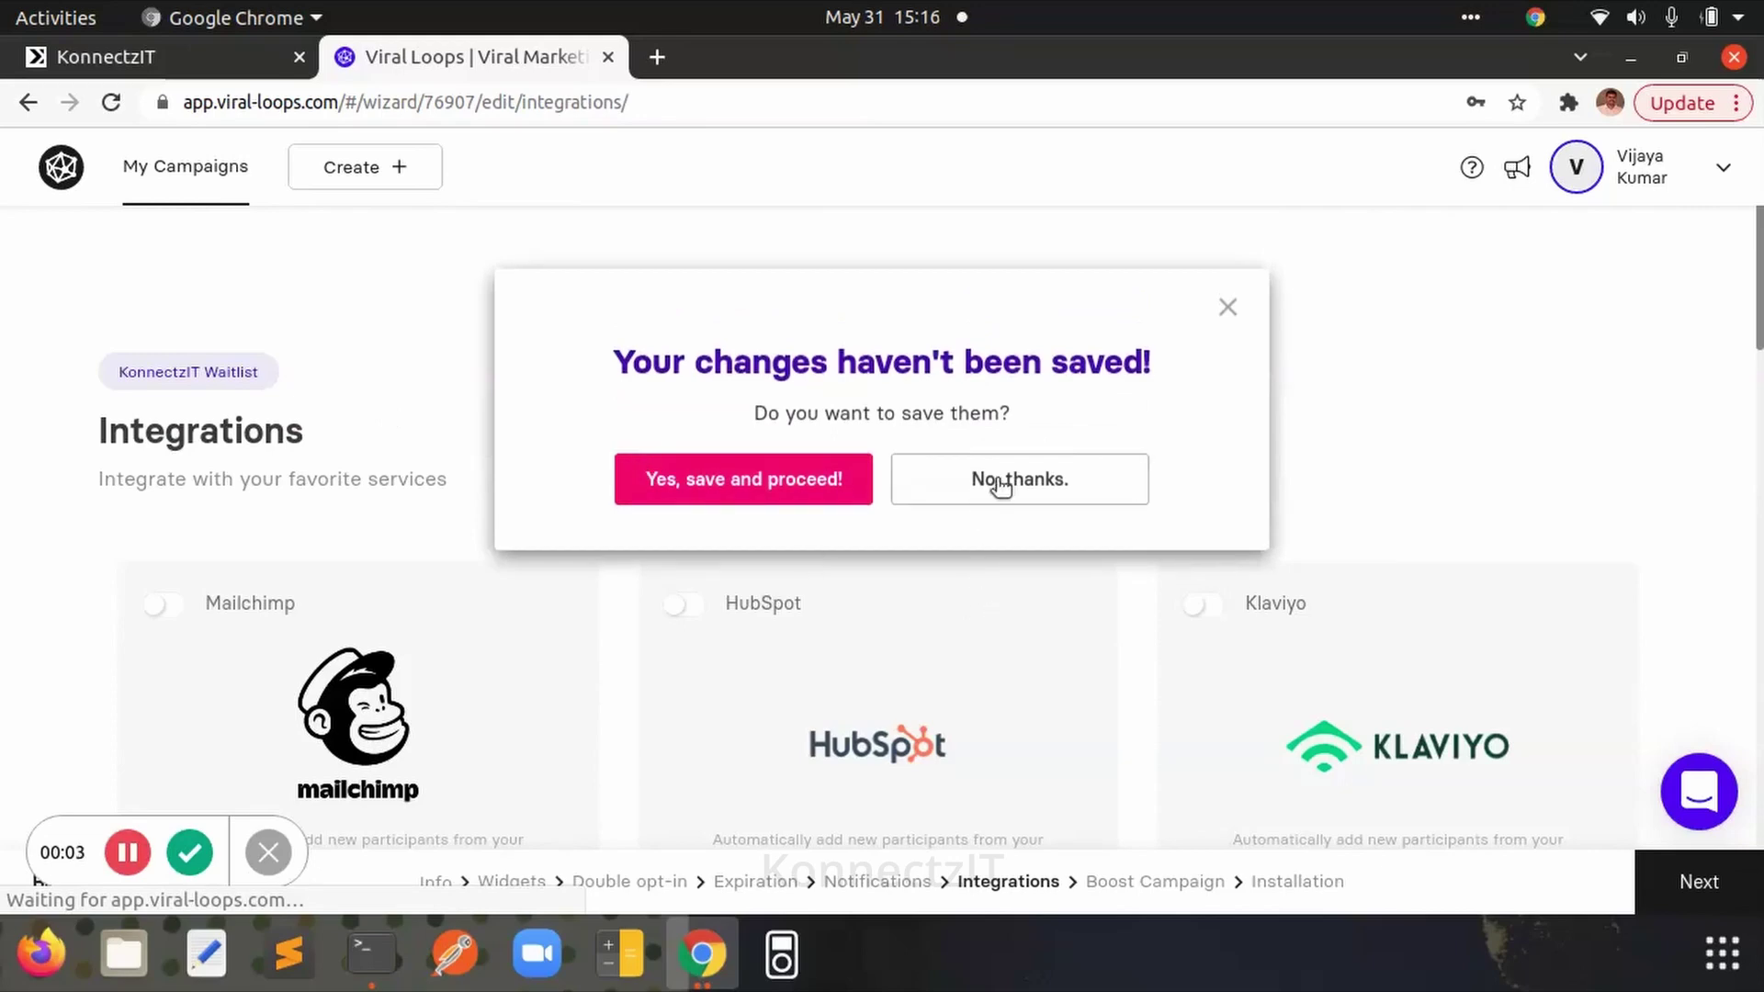
left_click(1050, 477)
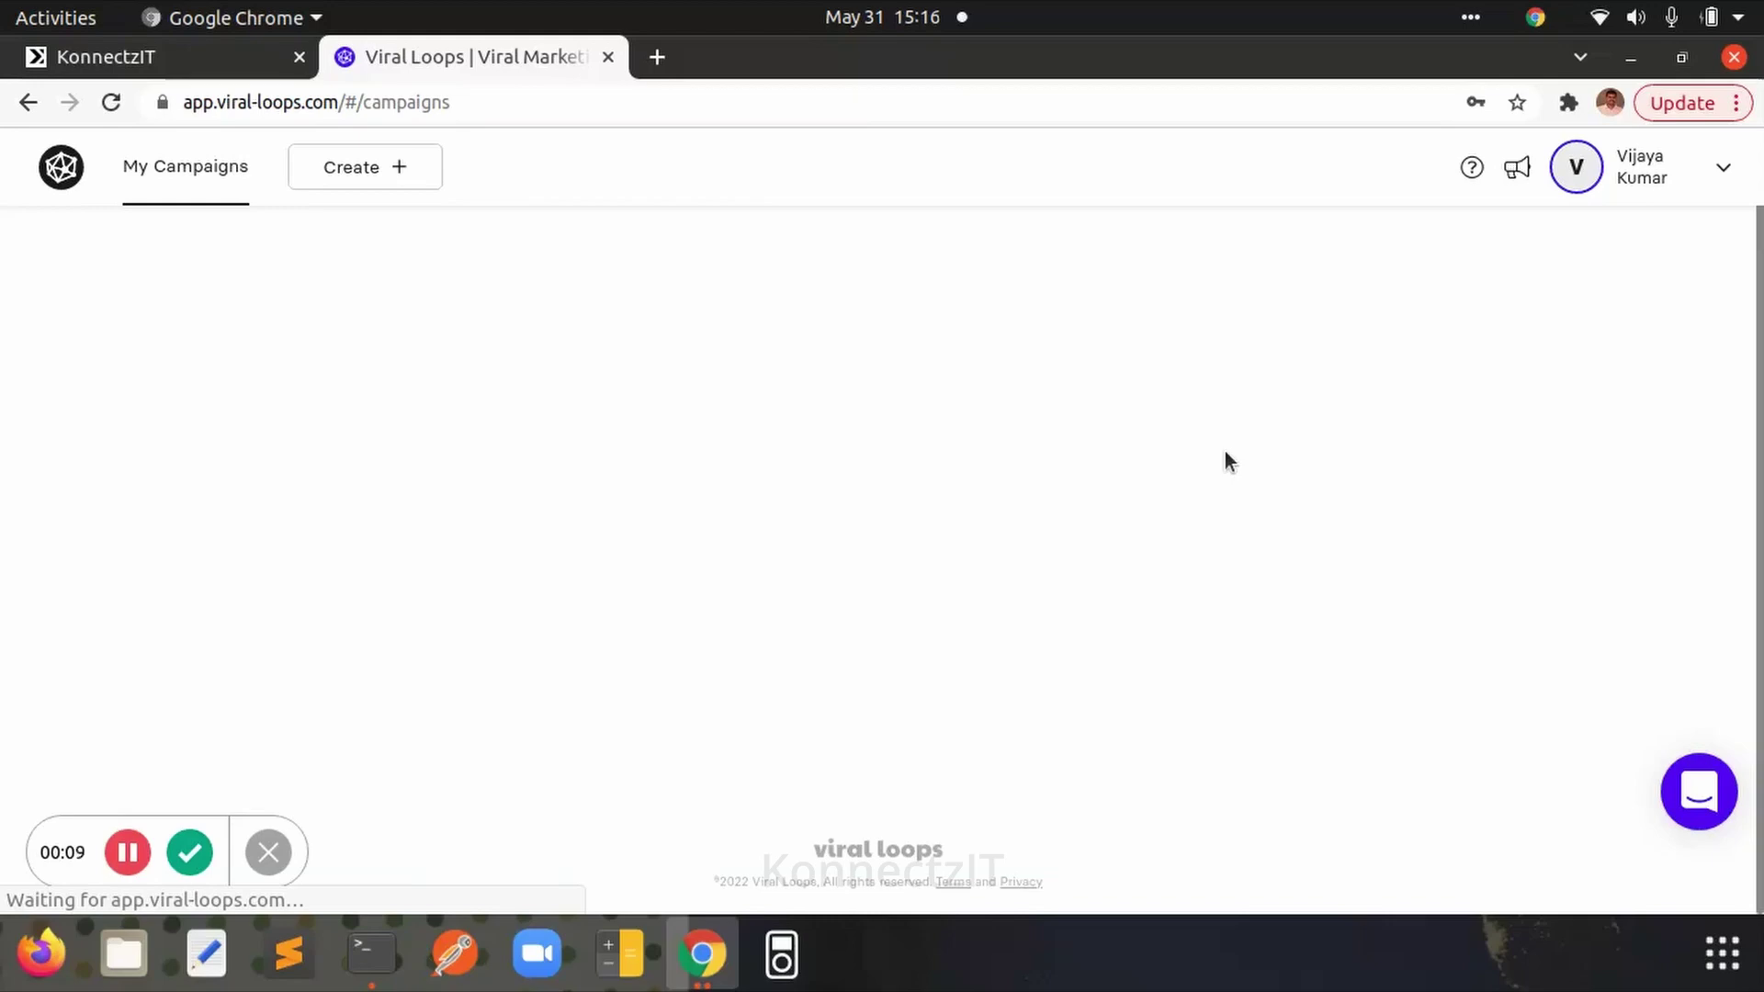
left_click(113, 110)
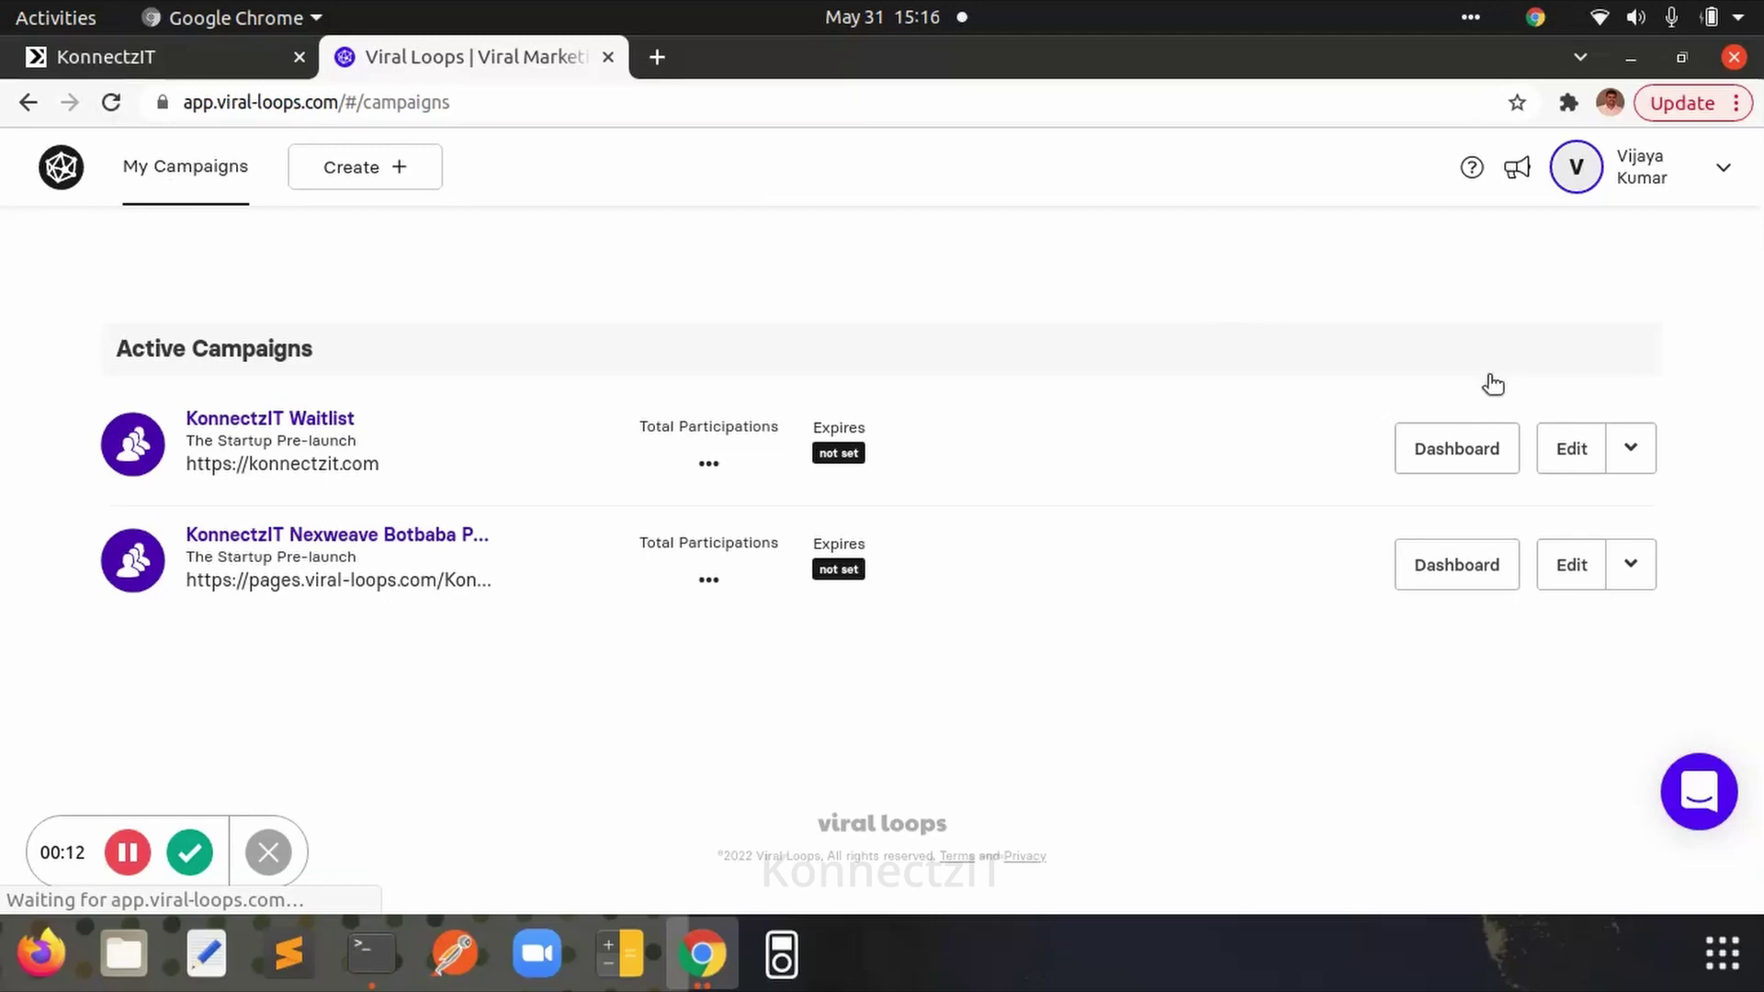
left_click(1552, 452)
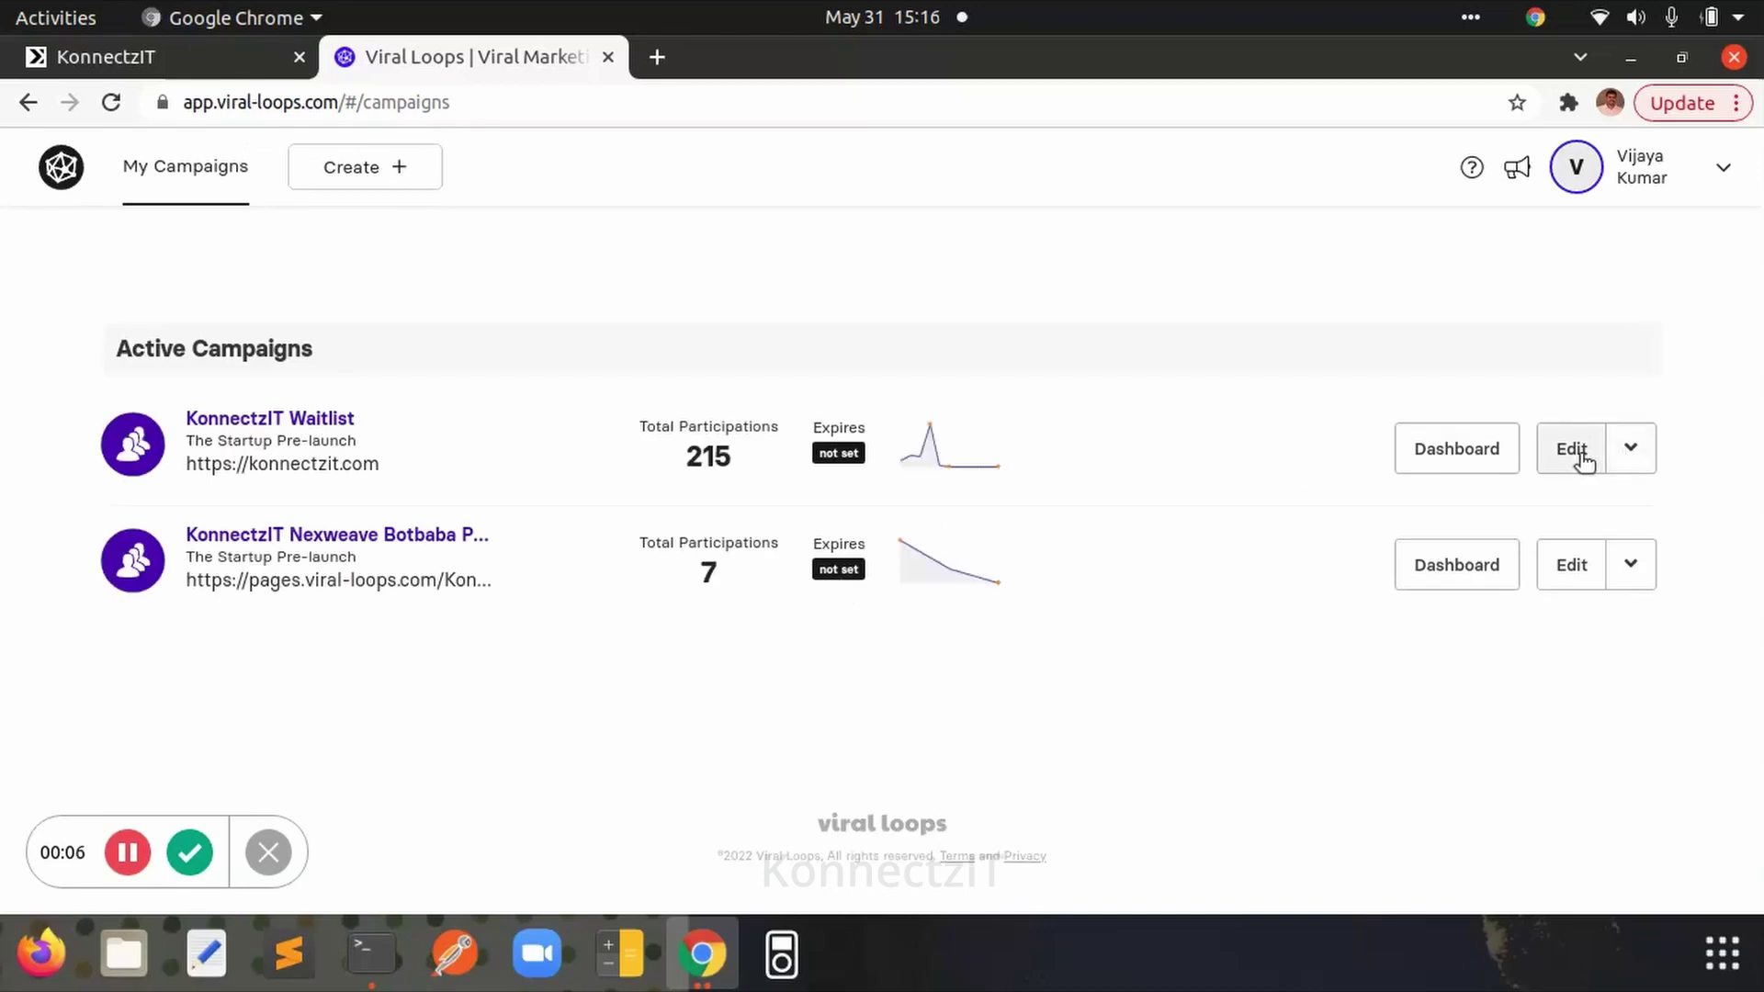
left_click(1573, 449)
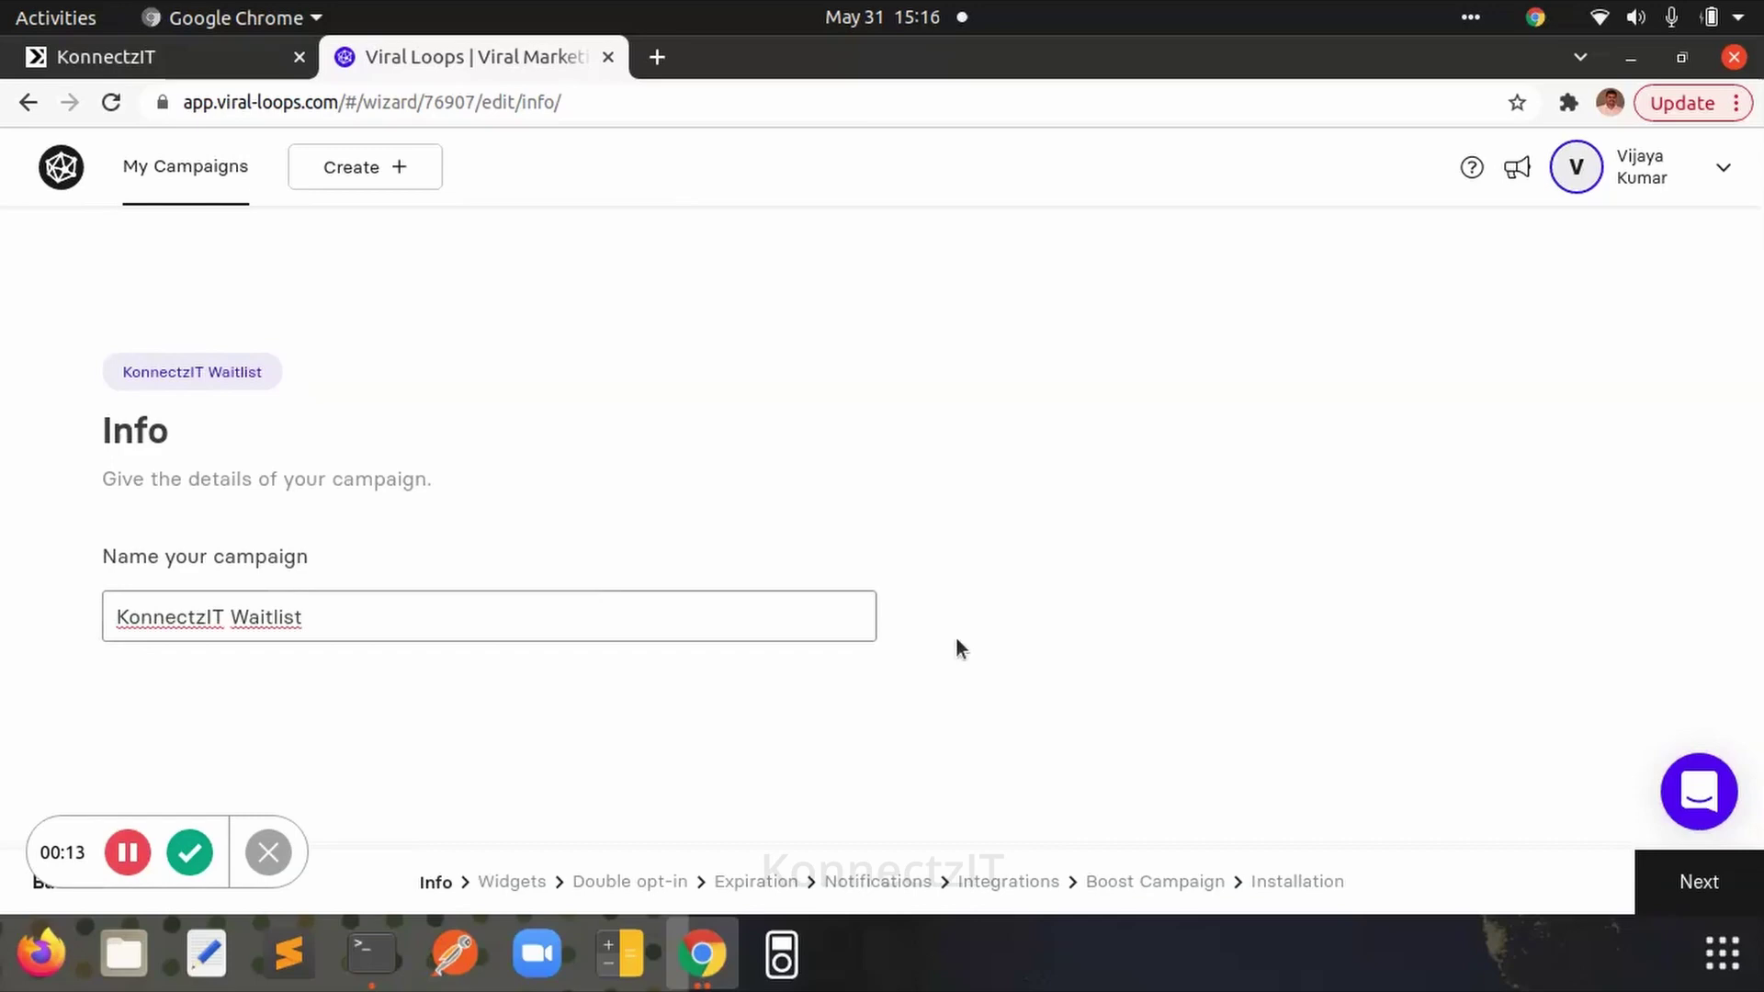
- On the campaign's Integrations step, enable the Webhook integration
left_click(1010, 884)
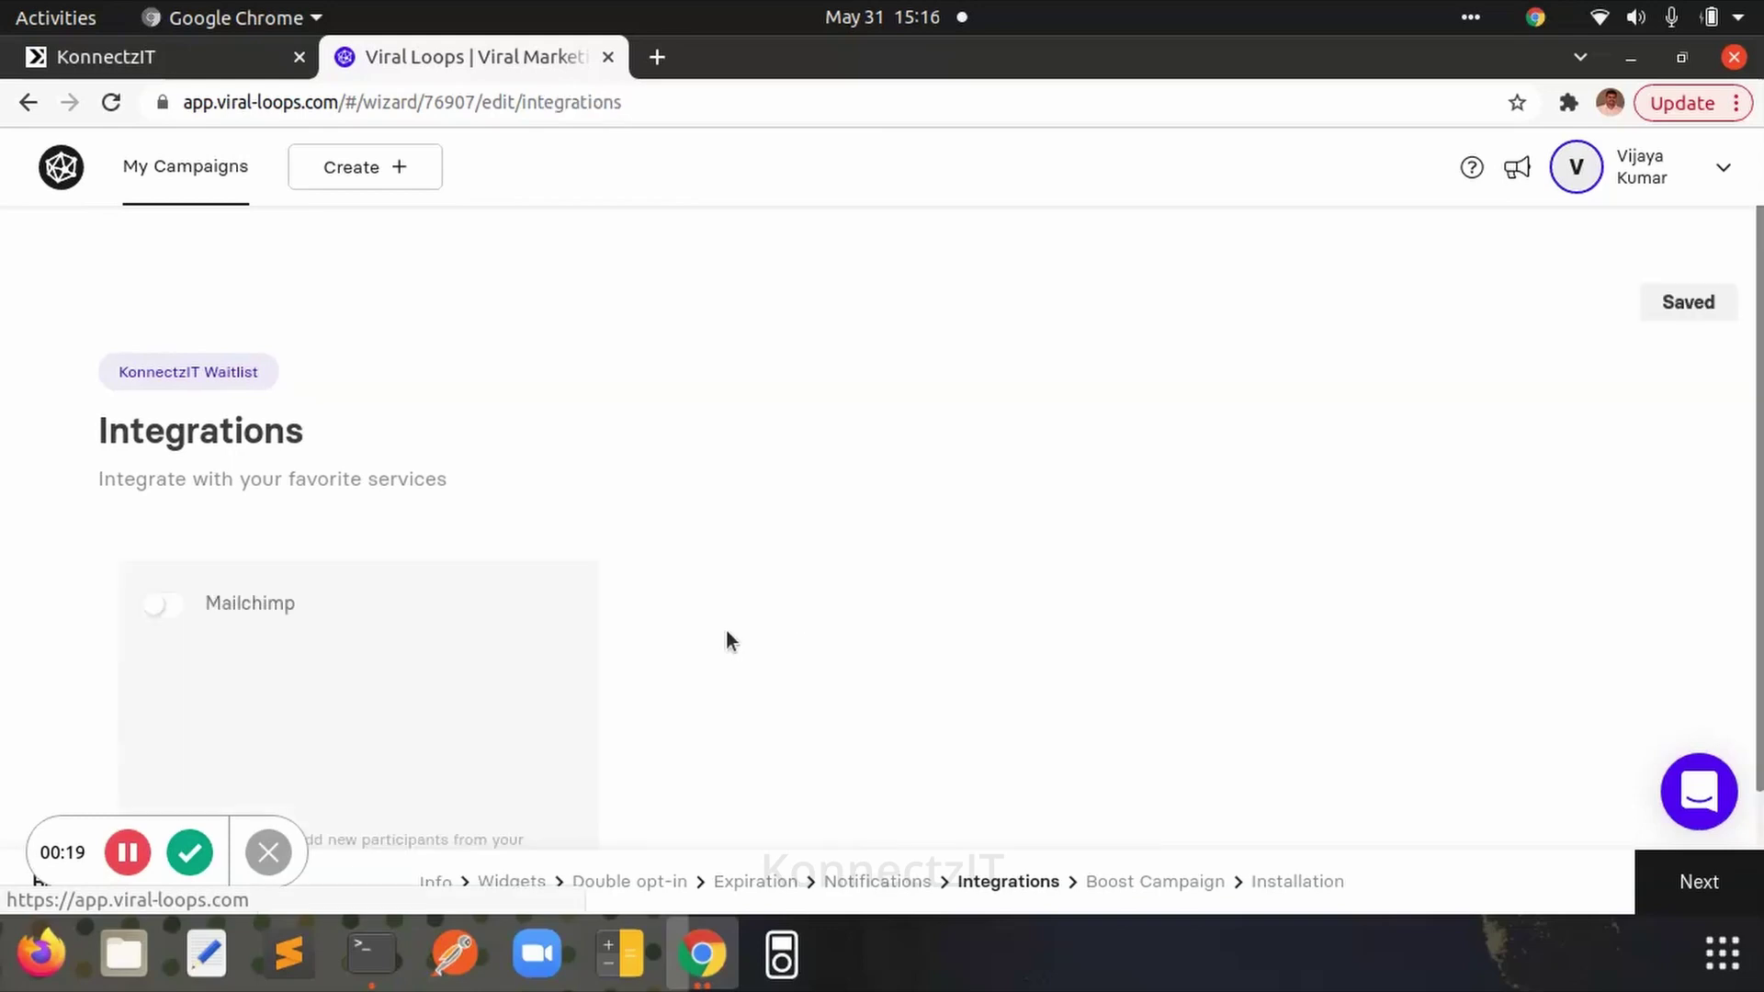
scroll(727, 632, "down", 3)
scroll(727, 632, "down", 5)
scroll(725, 631, "down", 5)
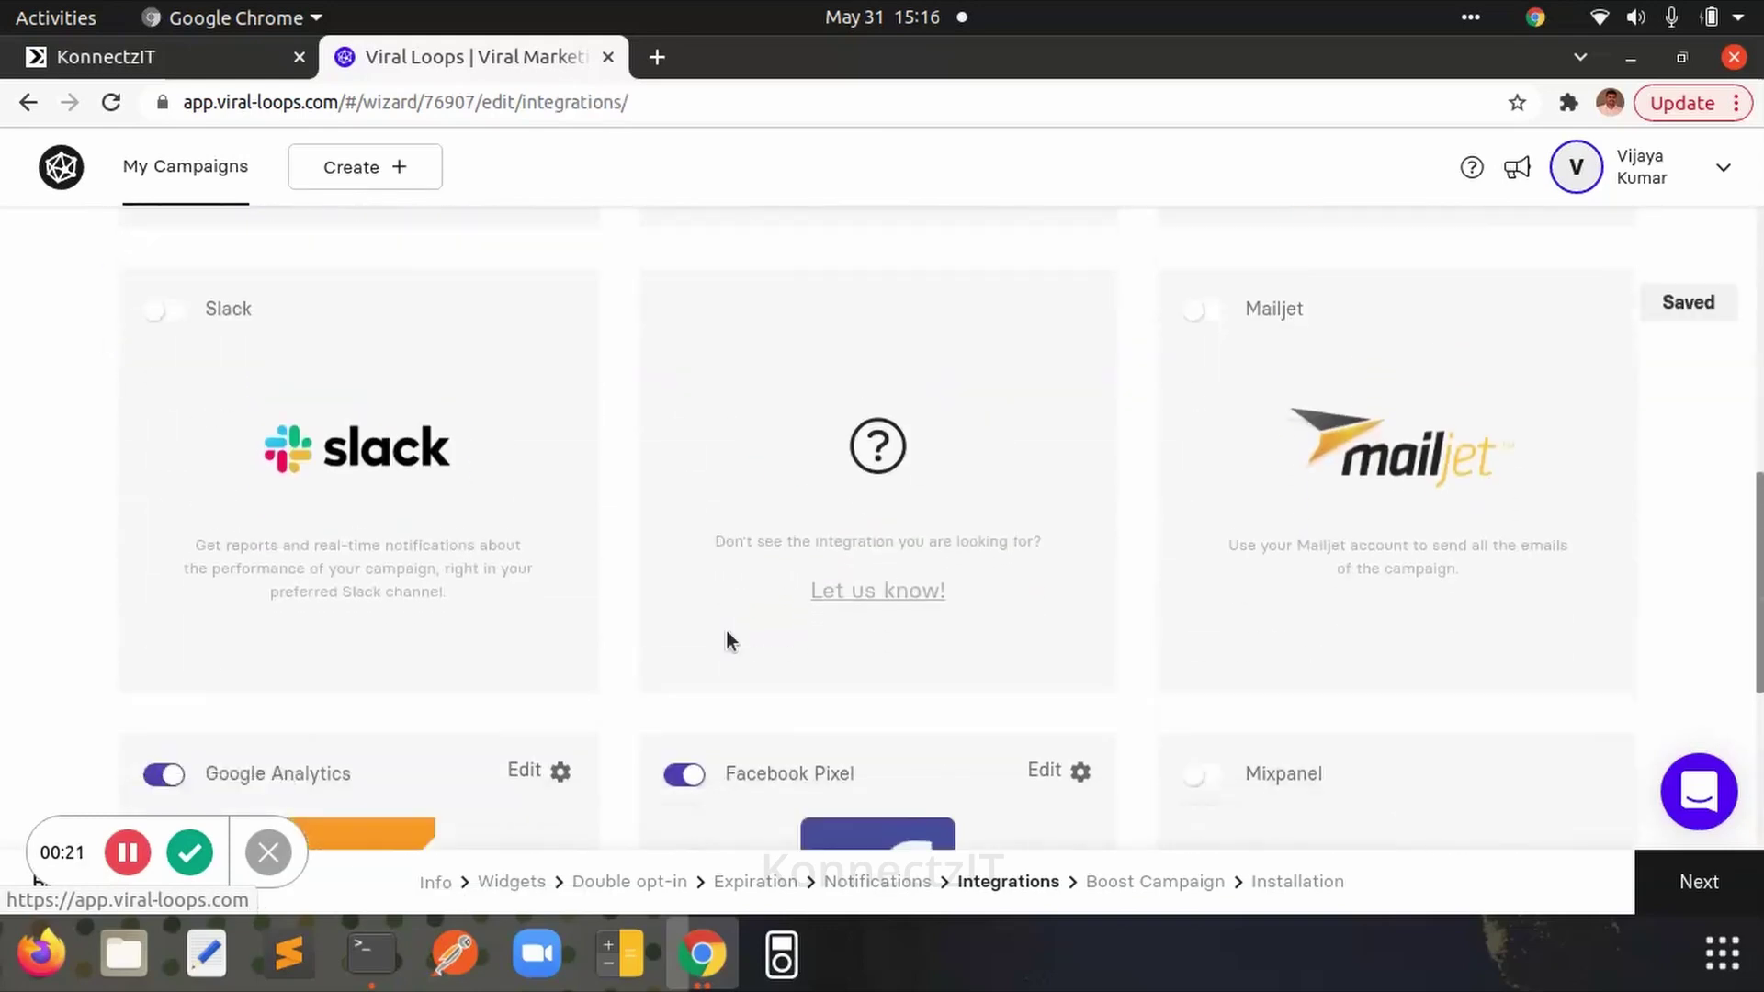
scroll(726, 631, "down", 4)
scroll(726, 631, "down", 4)
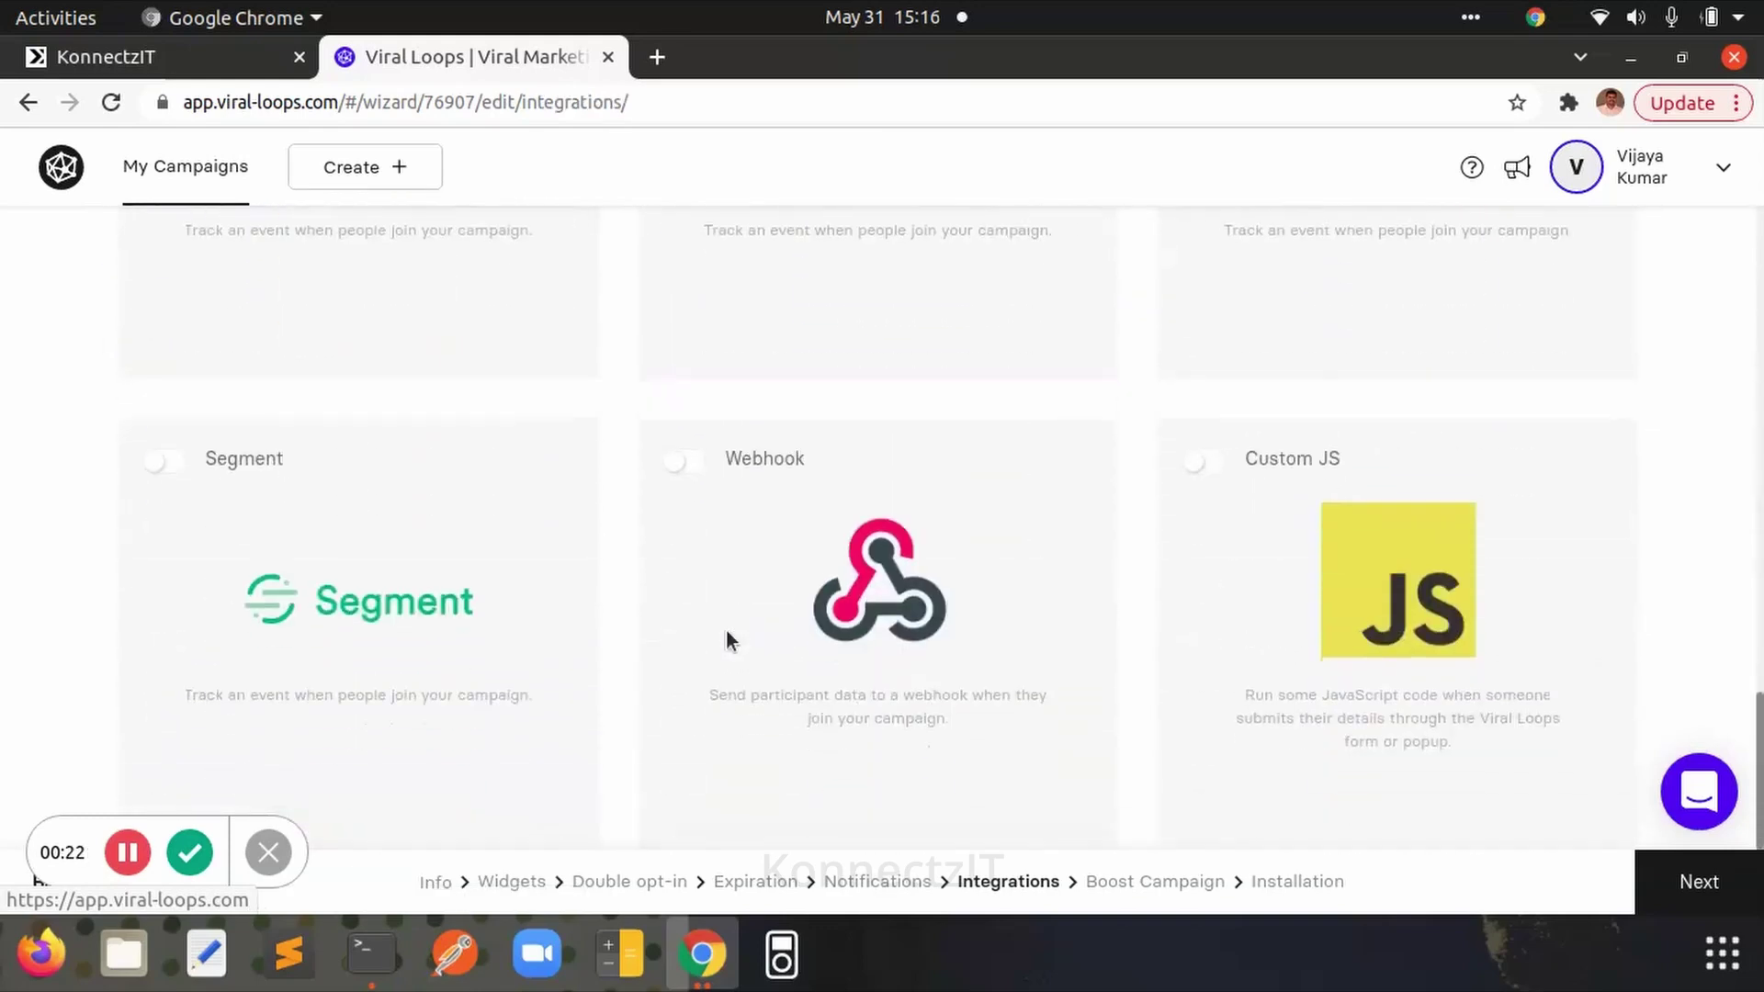
left_click(694, 461)
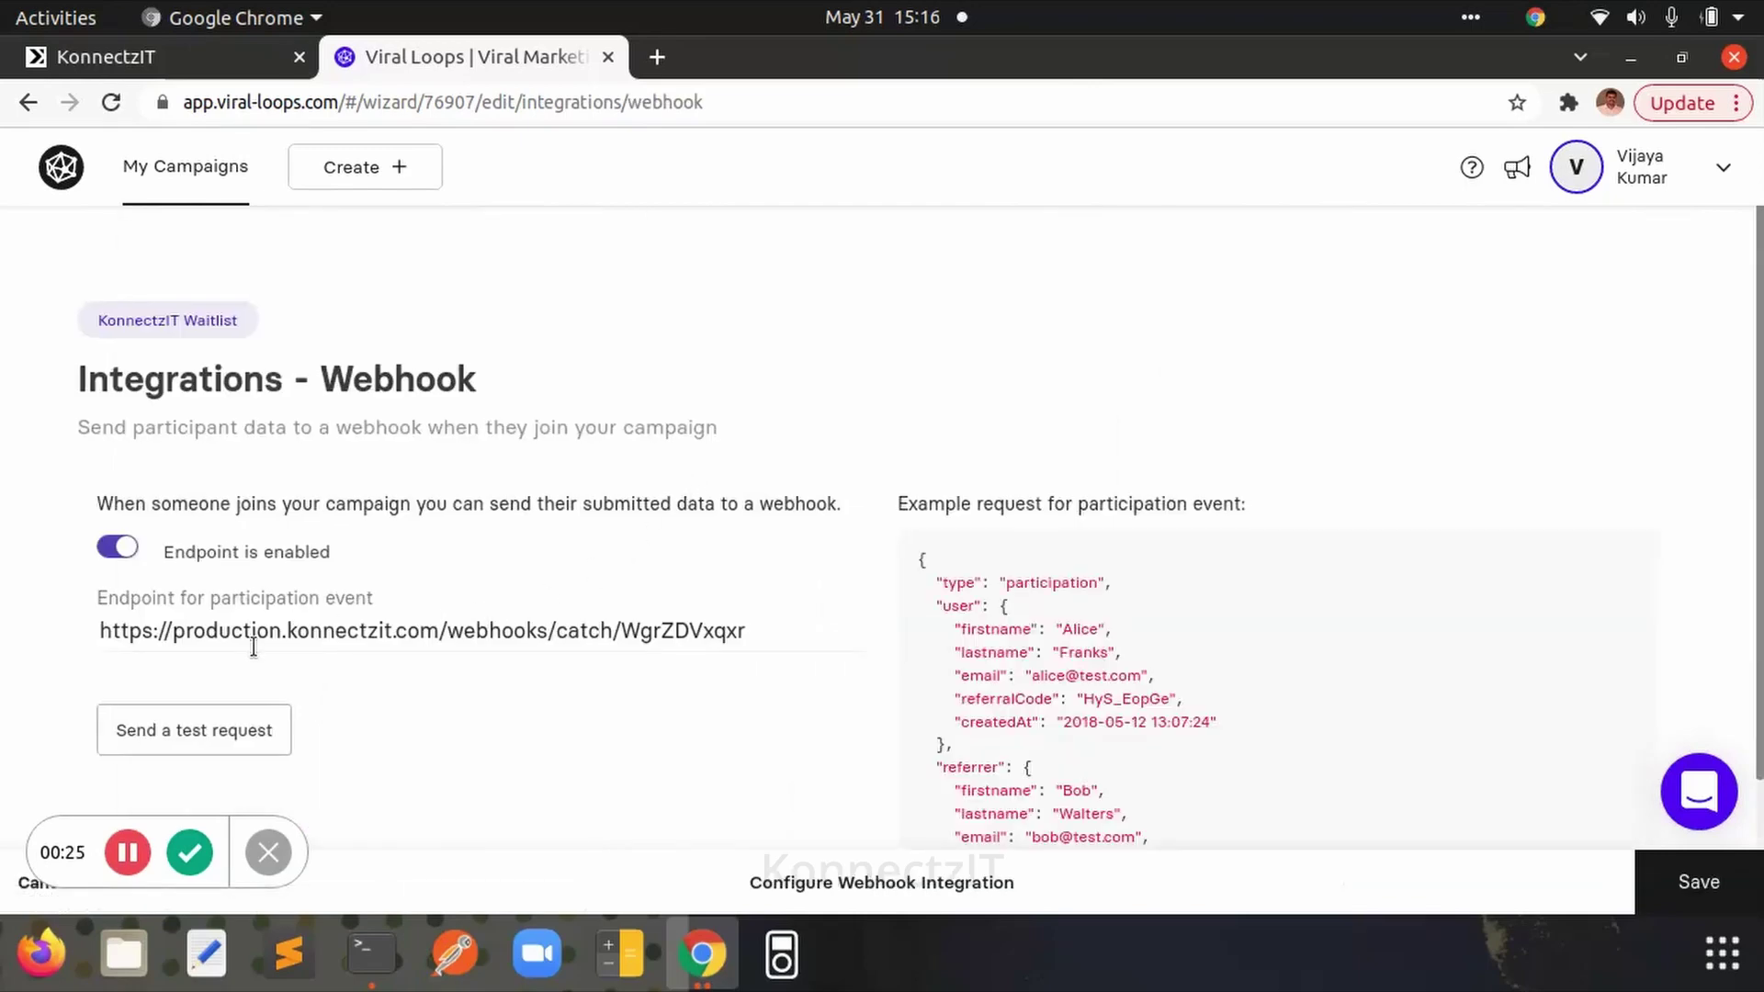
- Replace the webhook endpoint with the copied KonnectzIT Webhook Demo URL
left_click(462, 631)
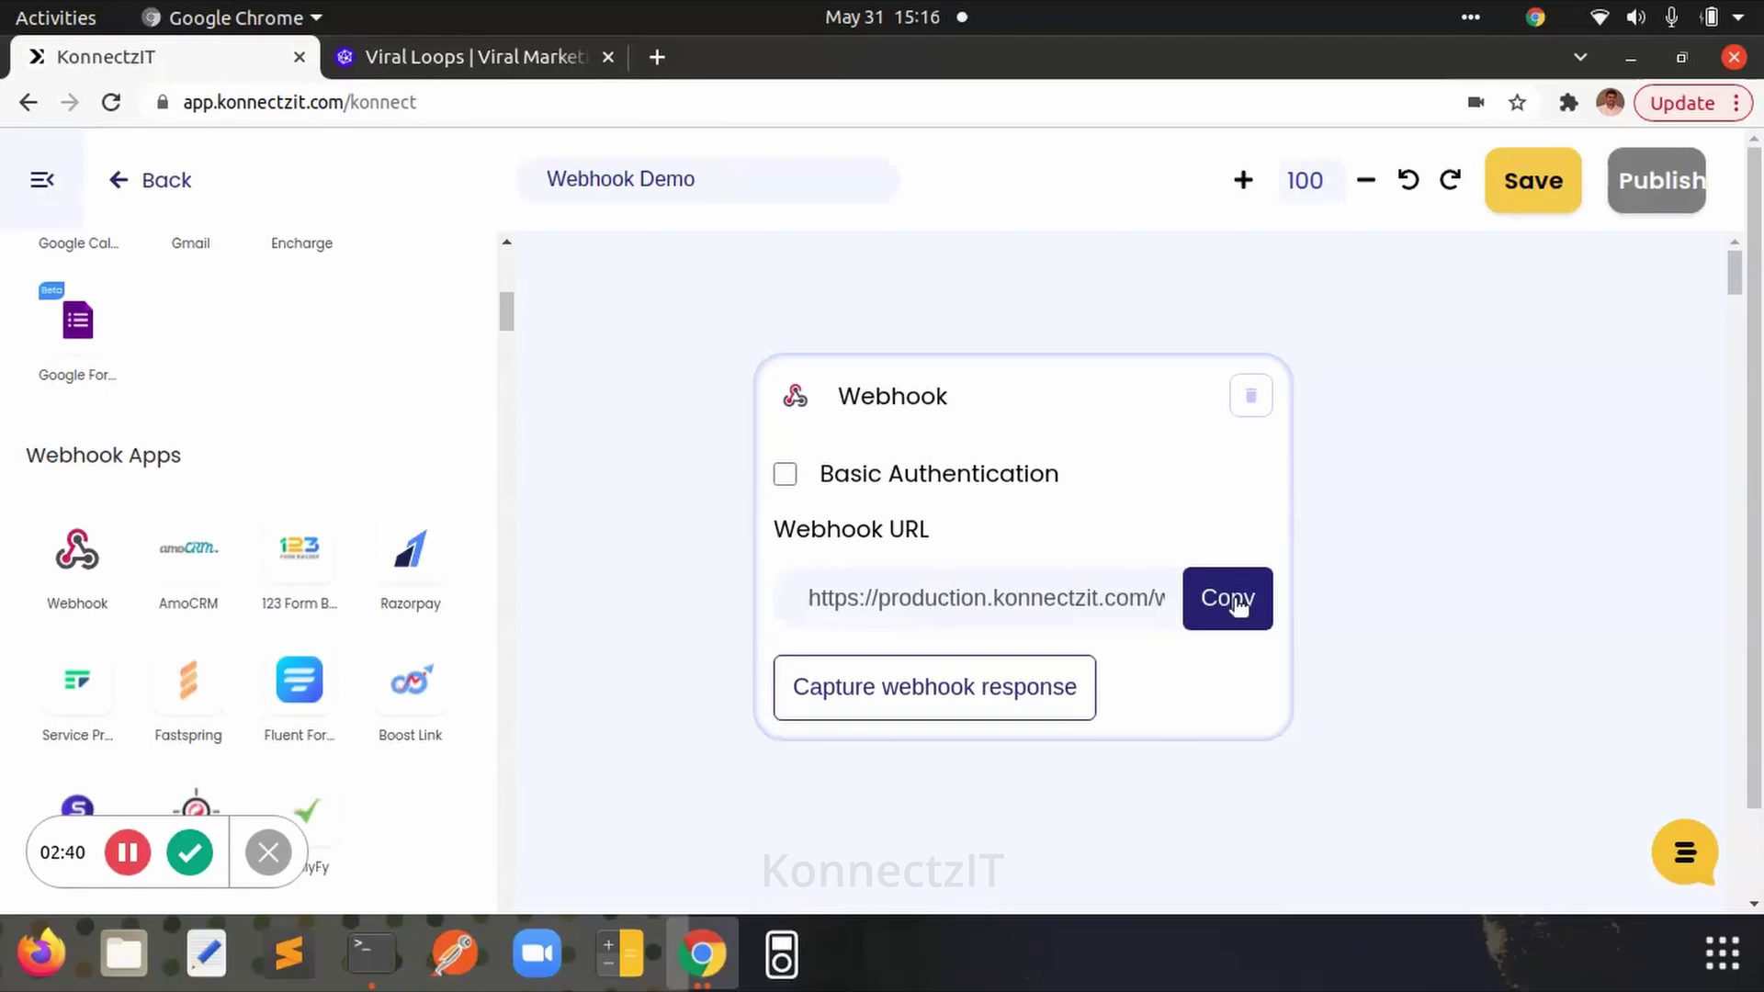
left_click(1235, 604)
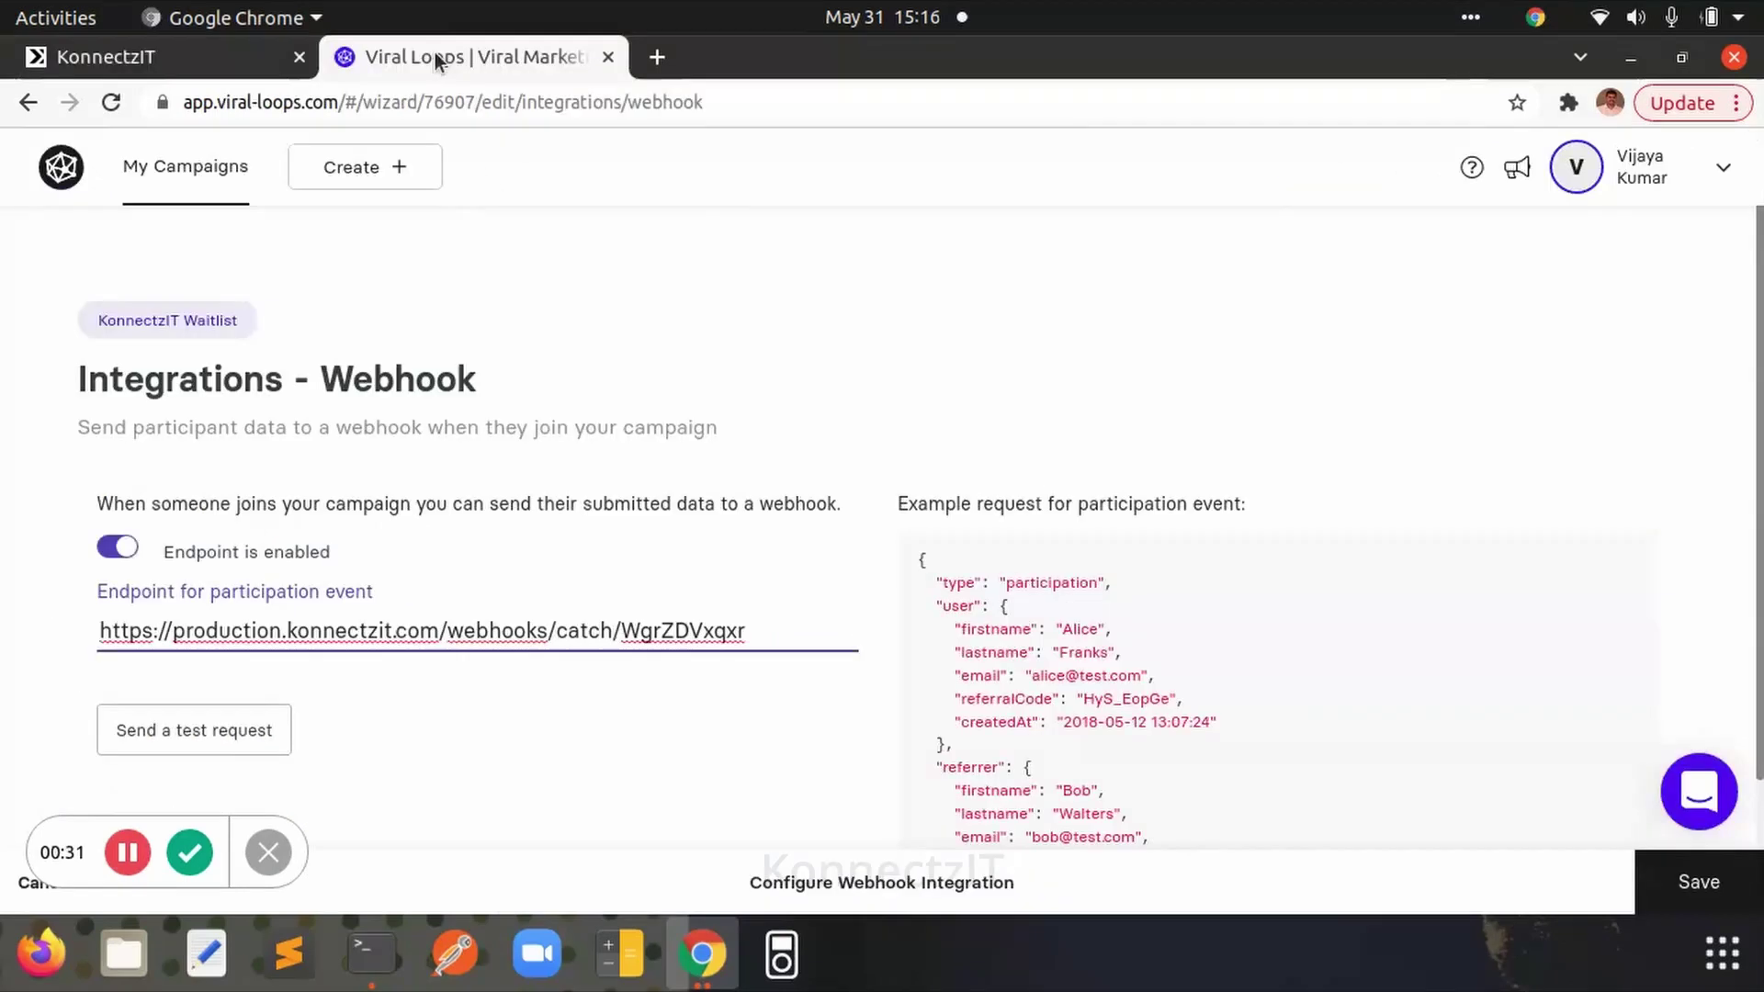
key("ctrl+a")
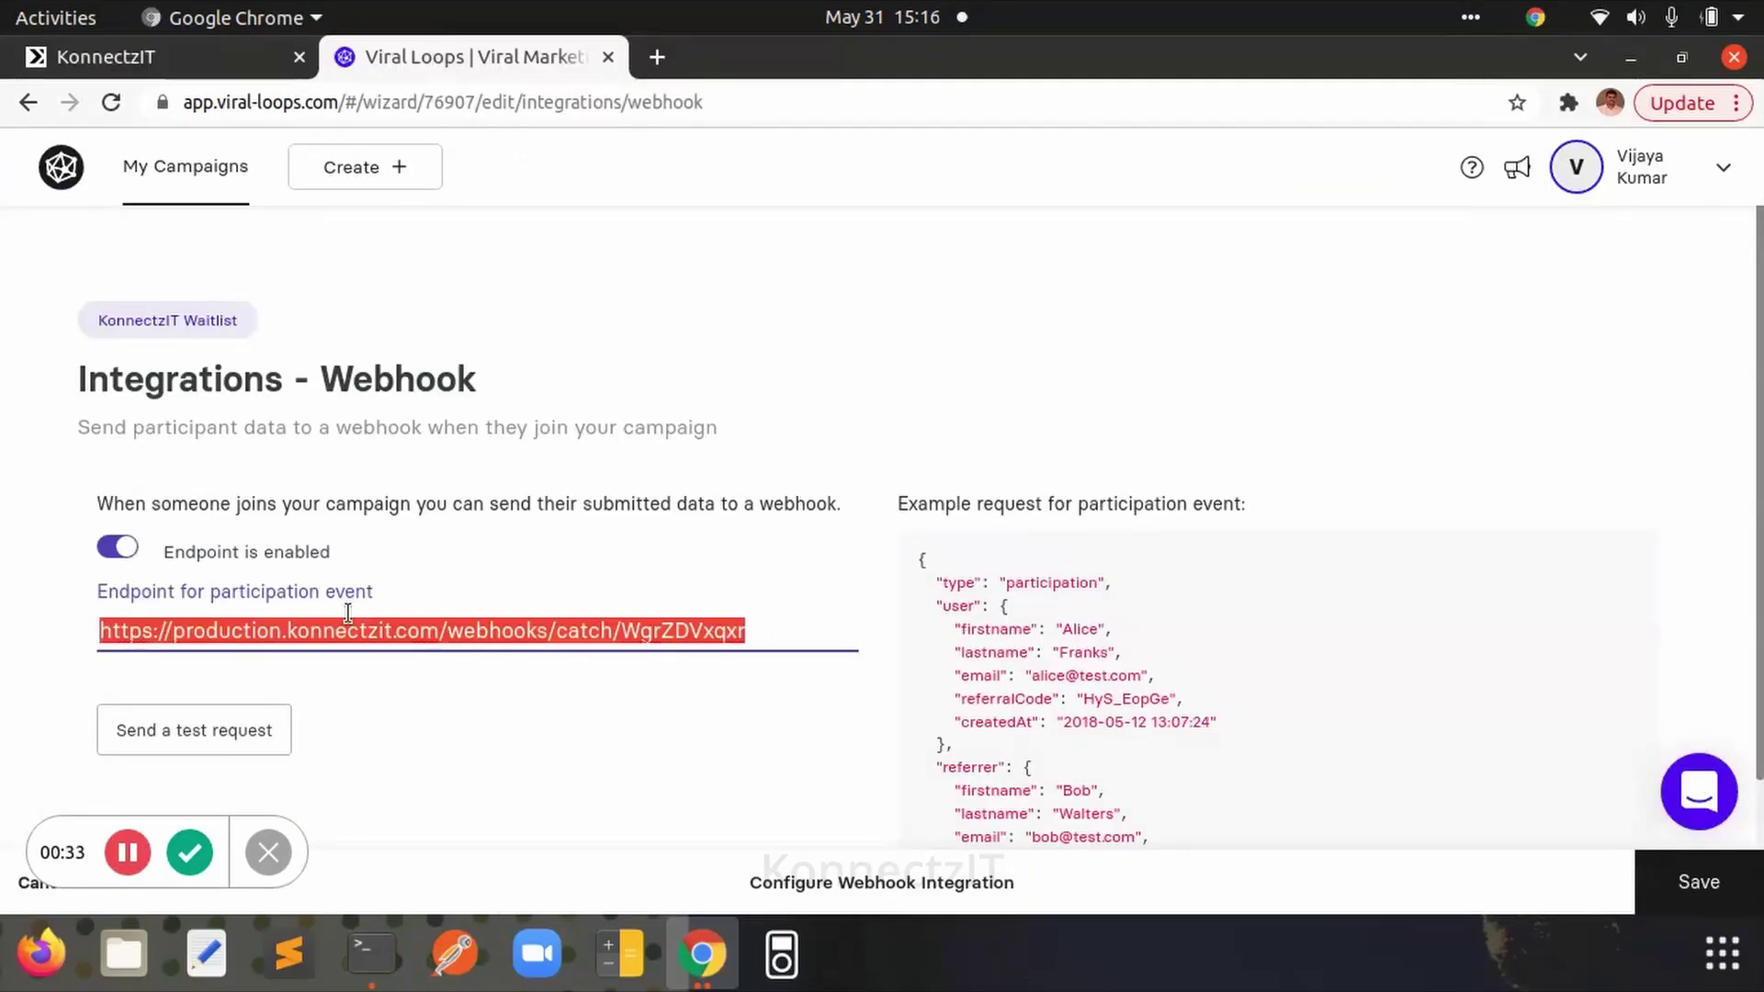
key("ctrl+v")
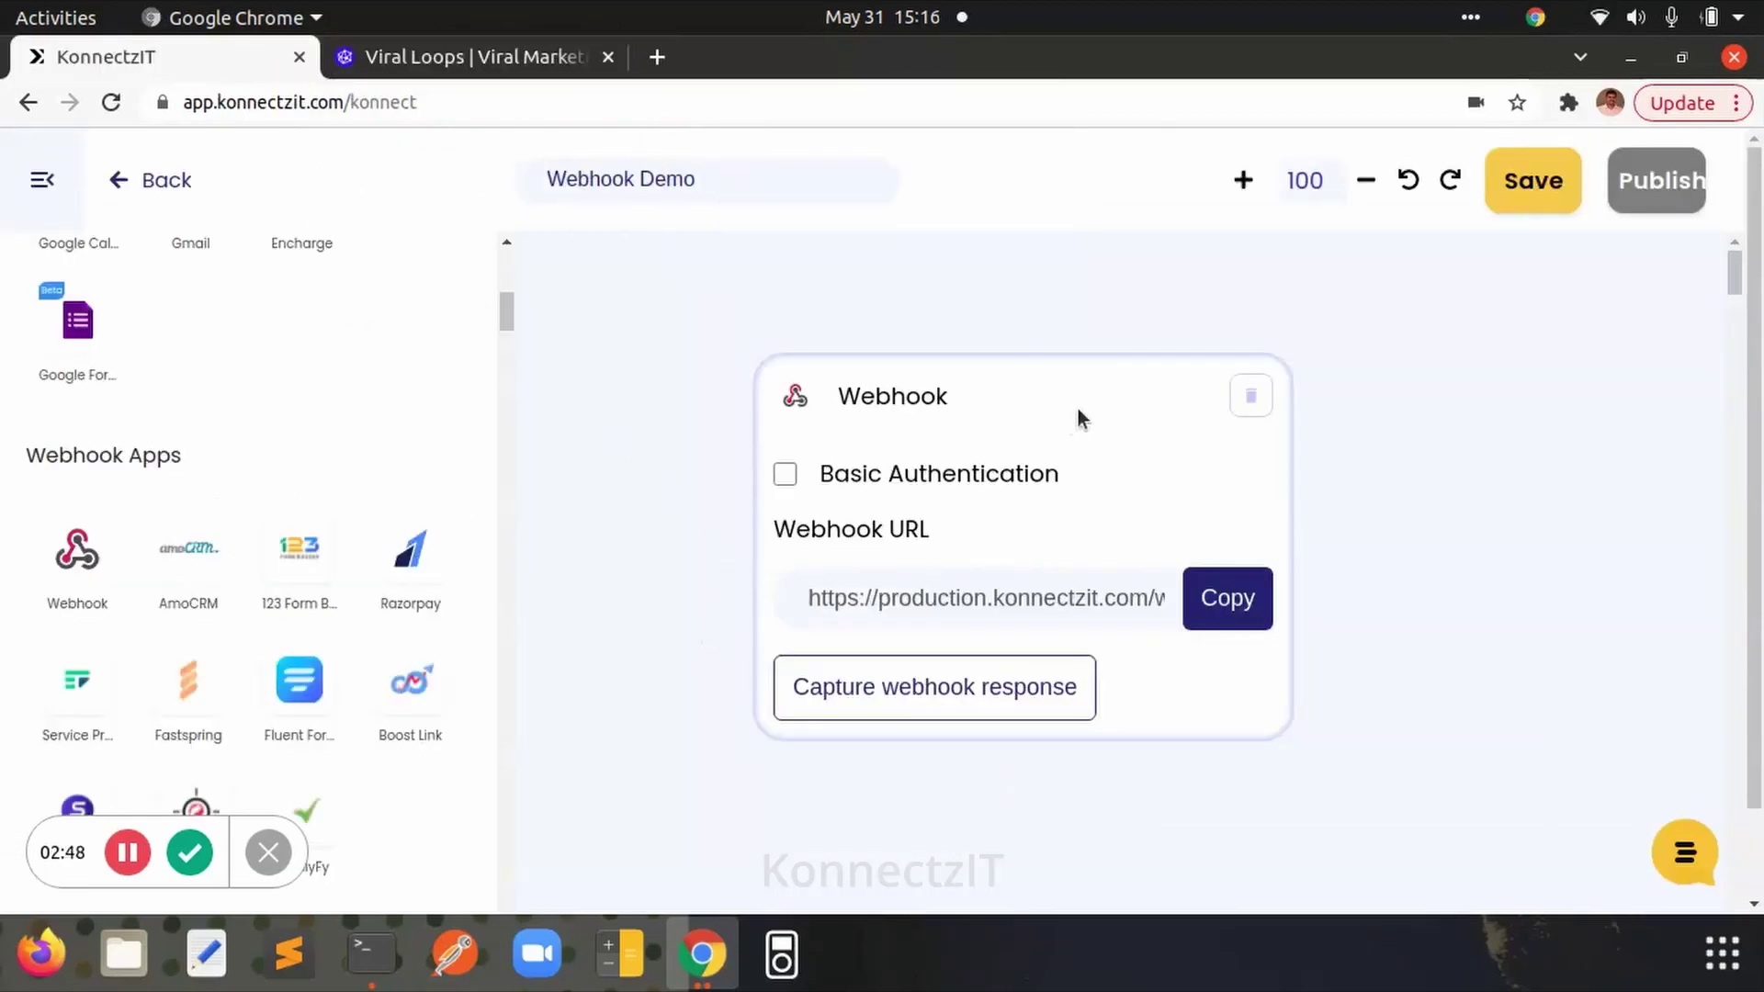
- Shift the Webhook card left and start capturing a webhook response
left_click_drag(1076, 405, 936, 407)
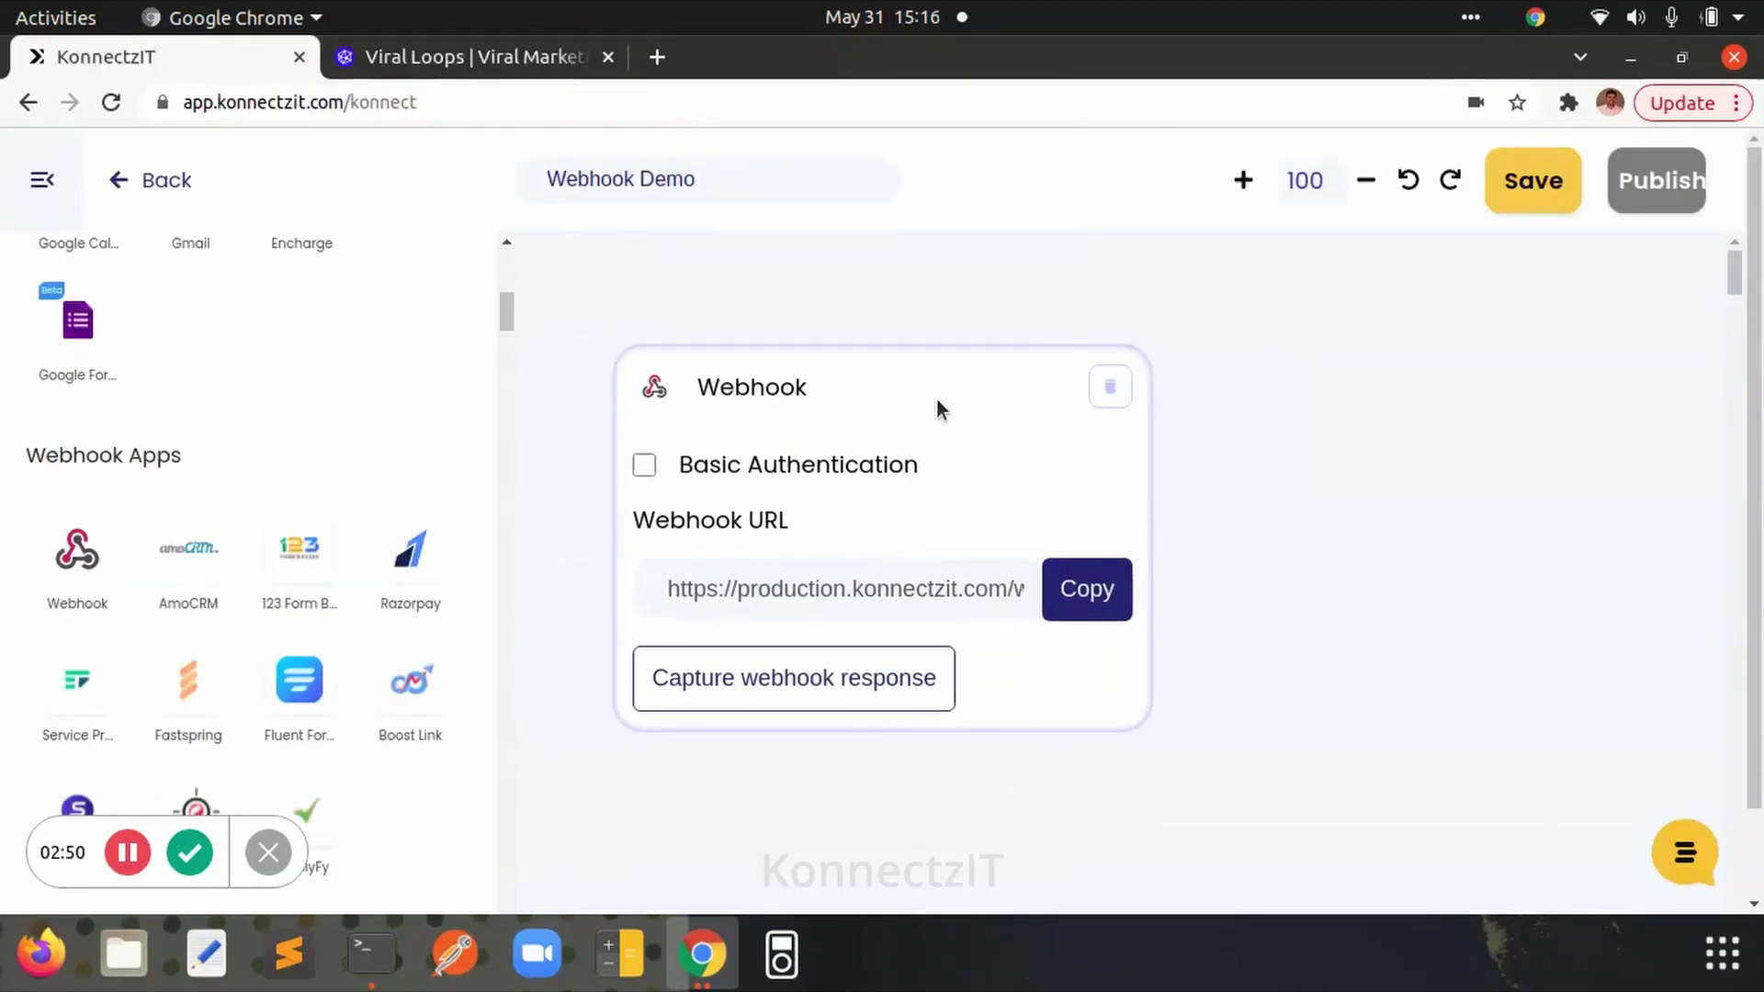
left_click(804, 682)
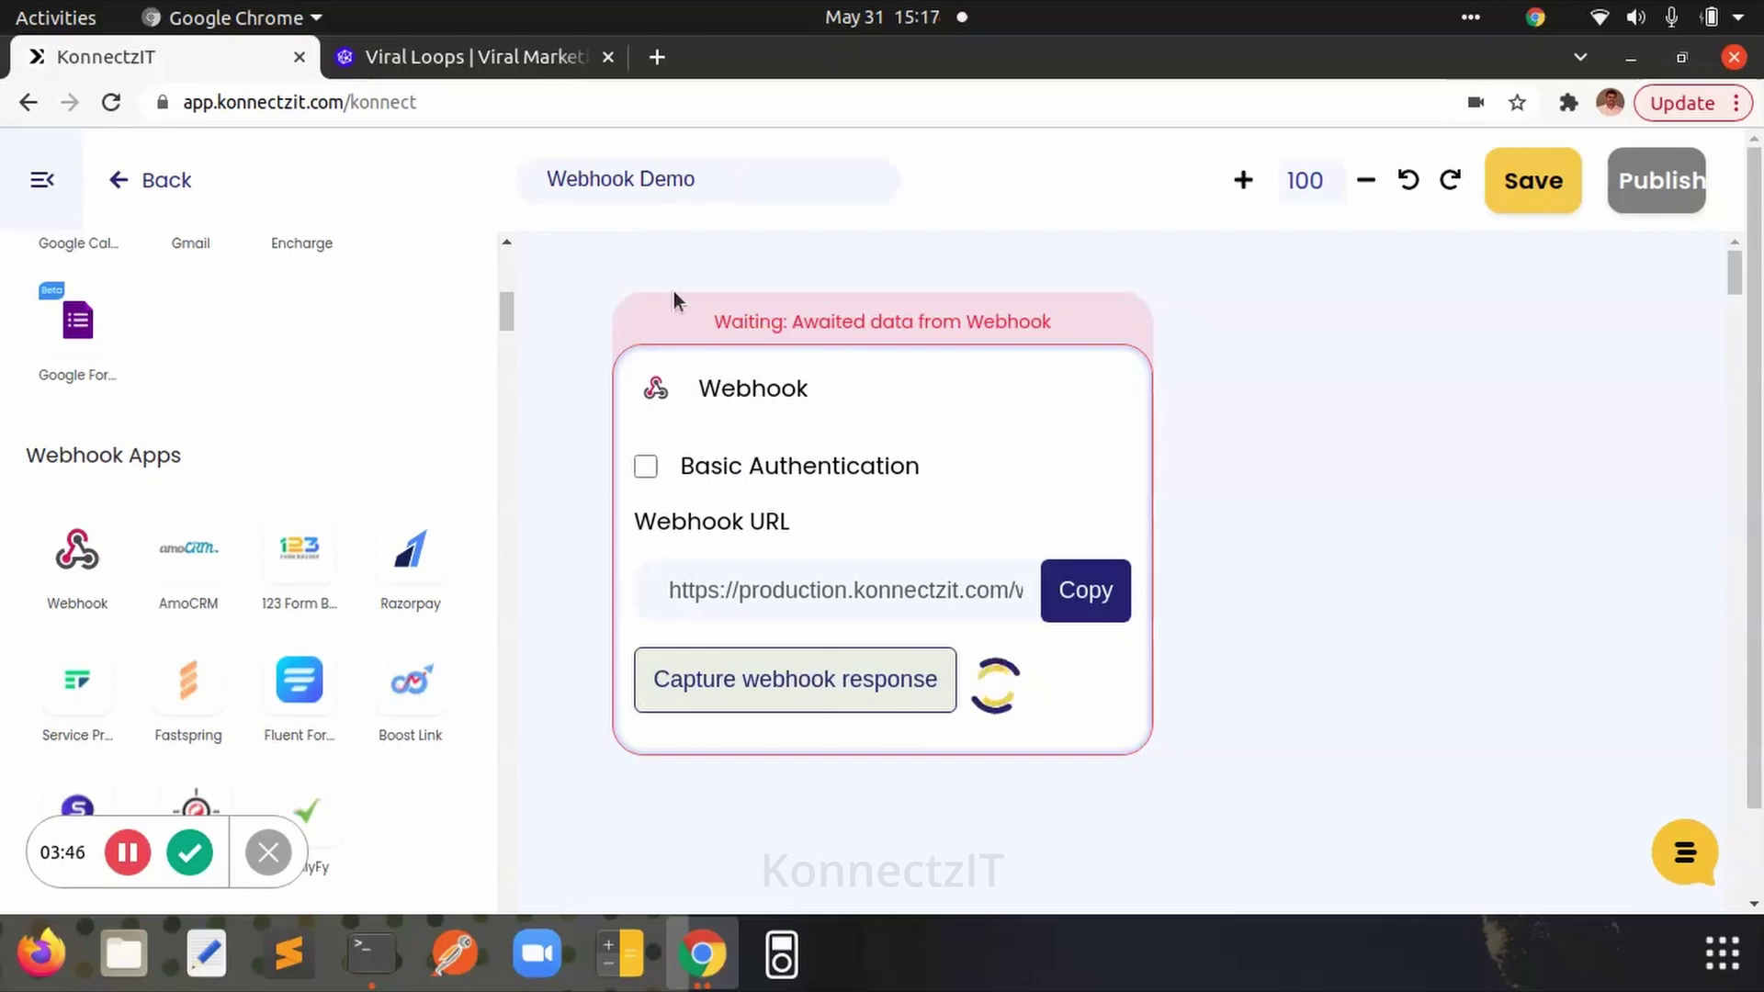
- Send a test participation request from Viral Loops to the KonnectzIT webhook endpoint
left_click(443, 55)
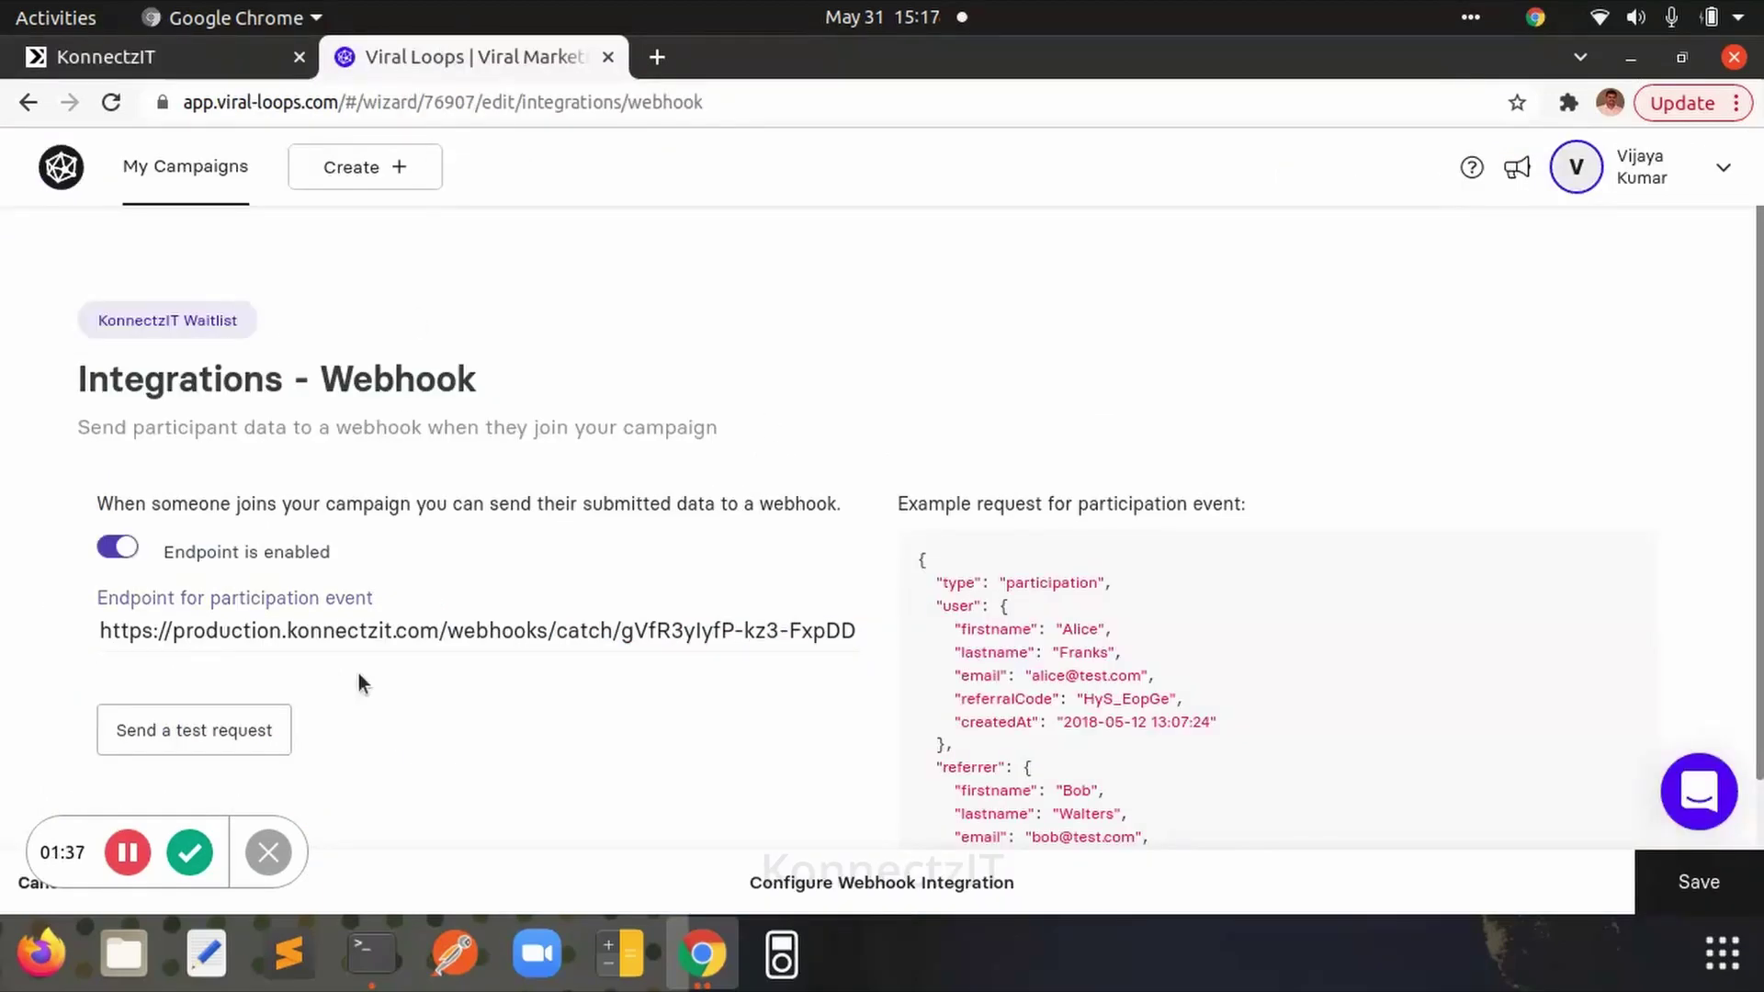
left_click(232, 736)
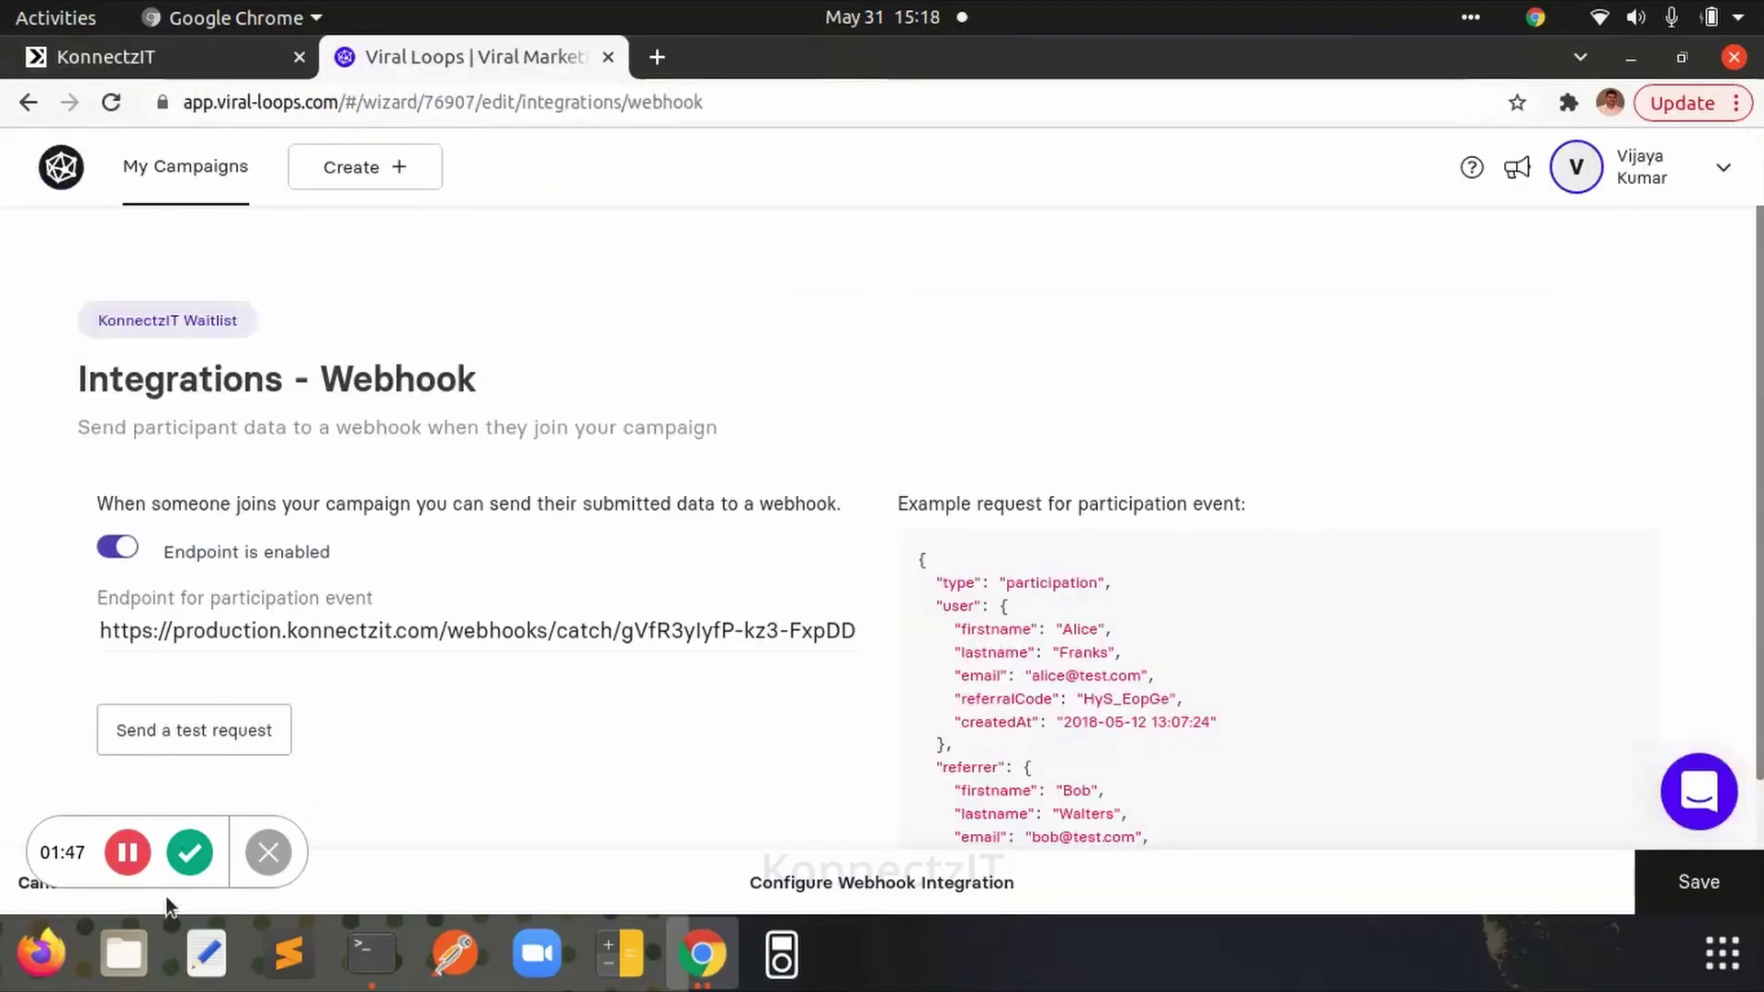
left_click(229, 729)
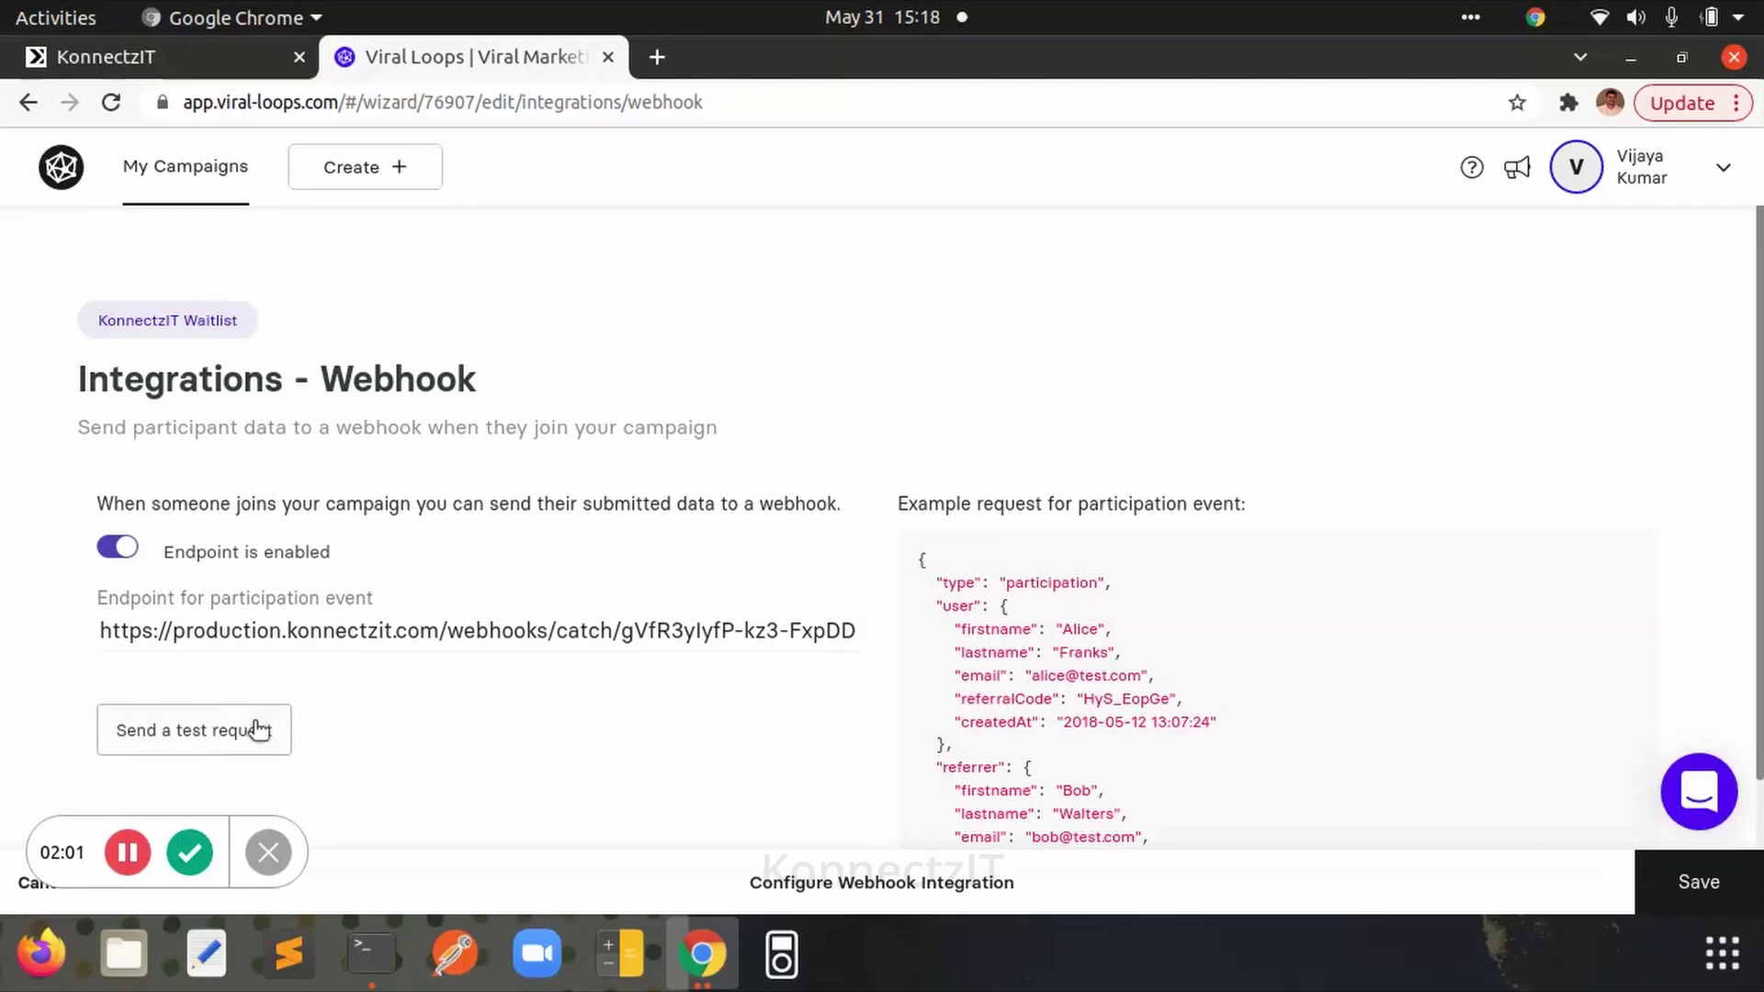
left_click(215, 729)
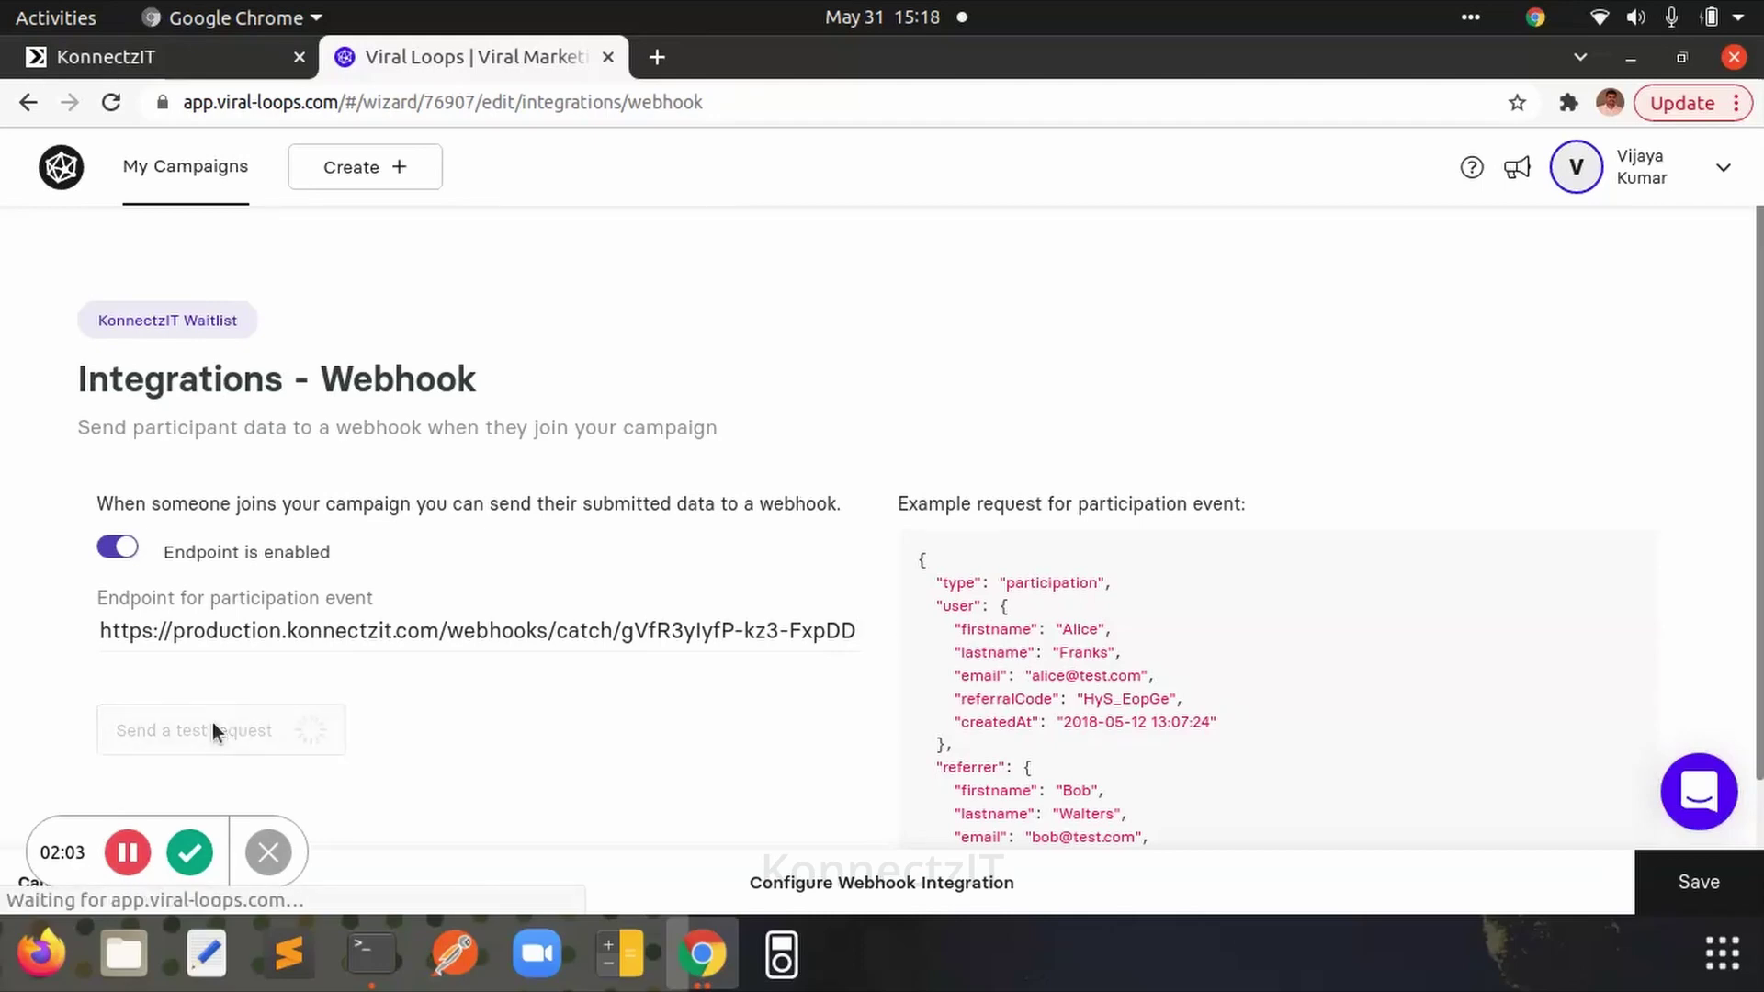
left_click(154, 52)
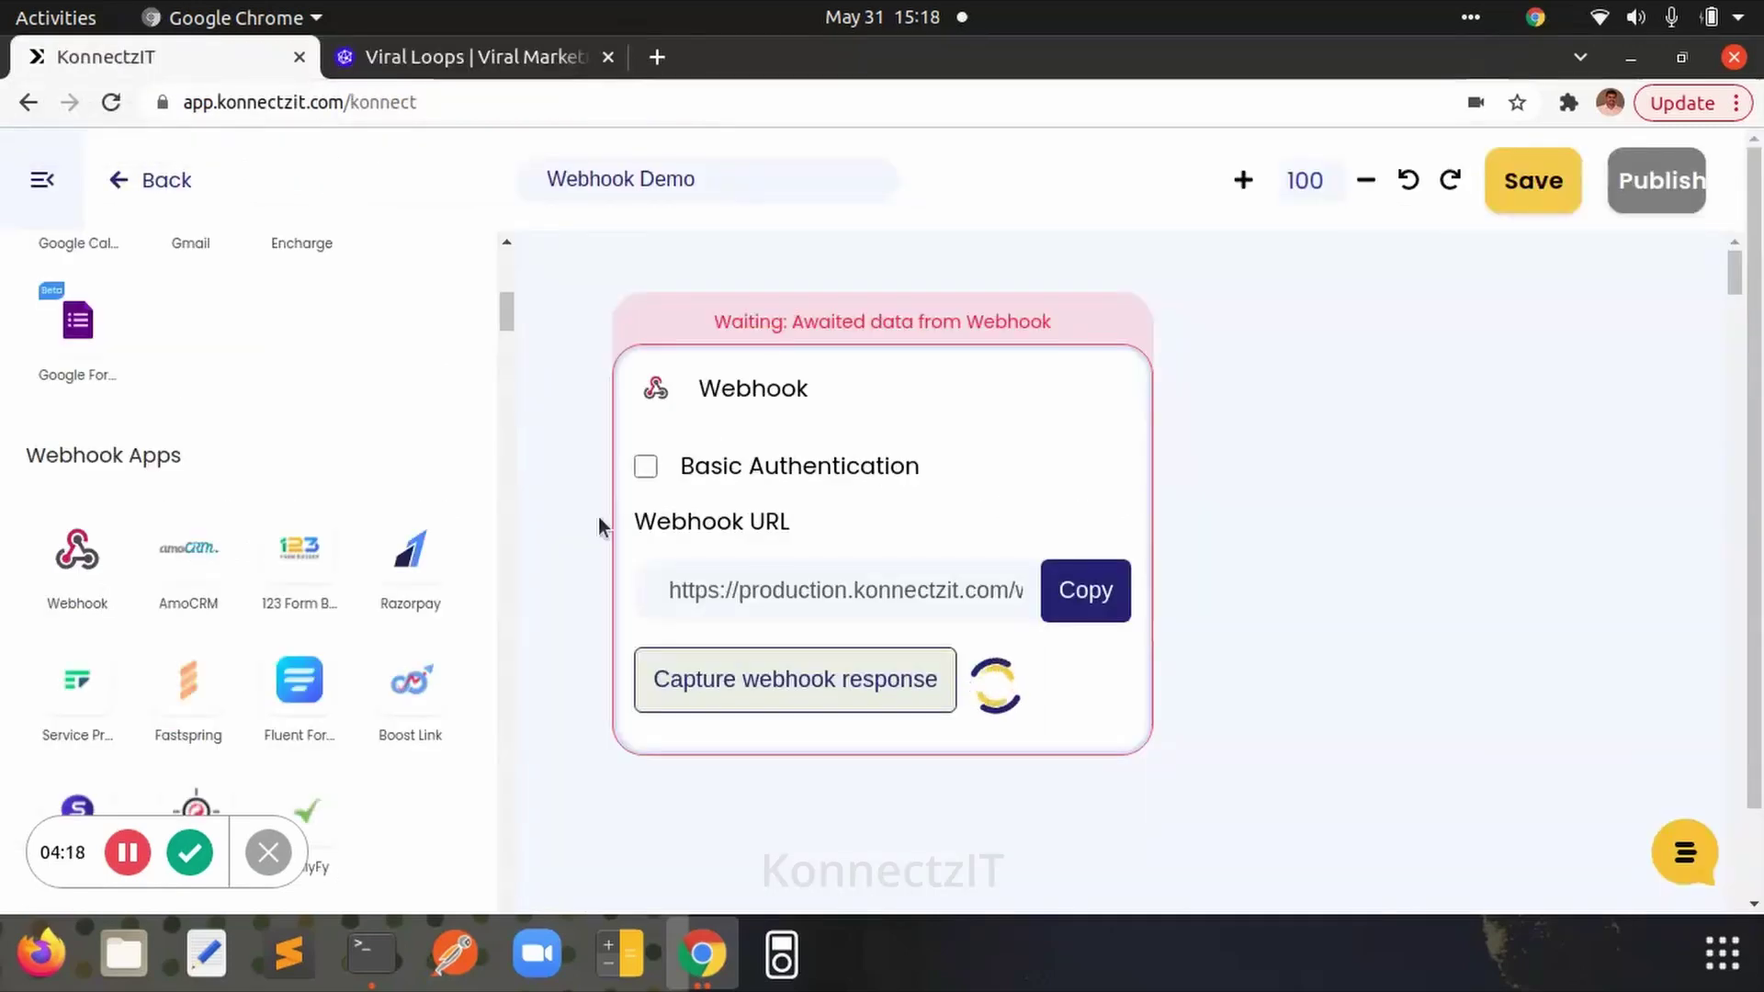
mouse_move(882, 413)
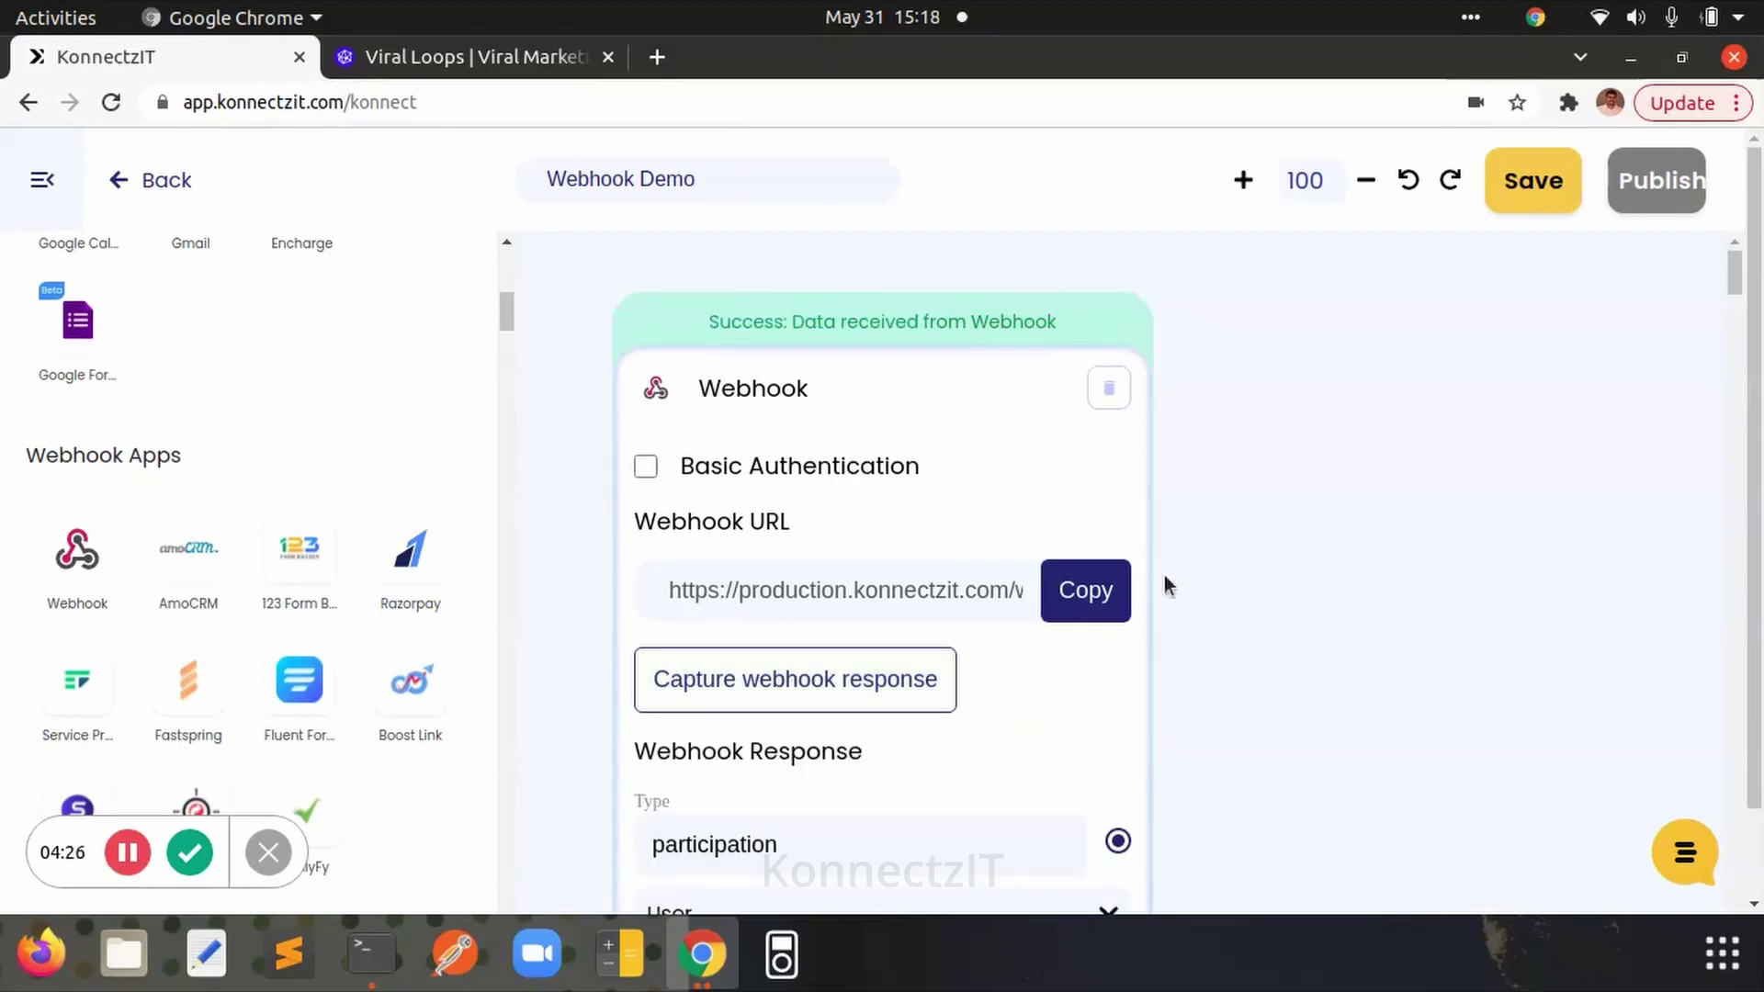
scroll(1222, 590, "down", 5)
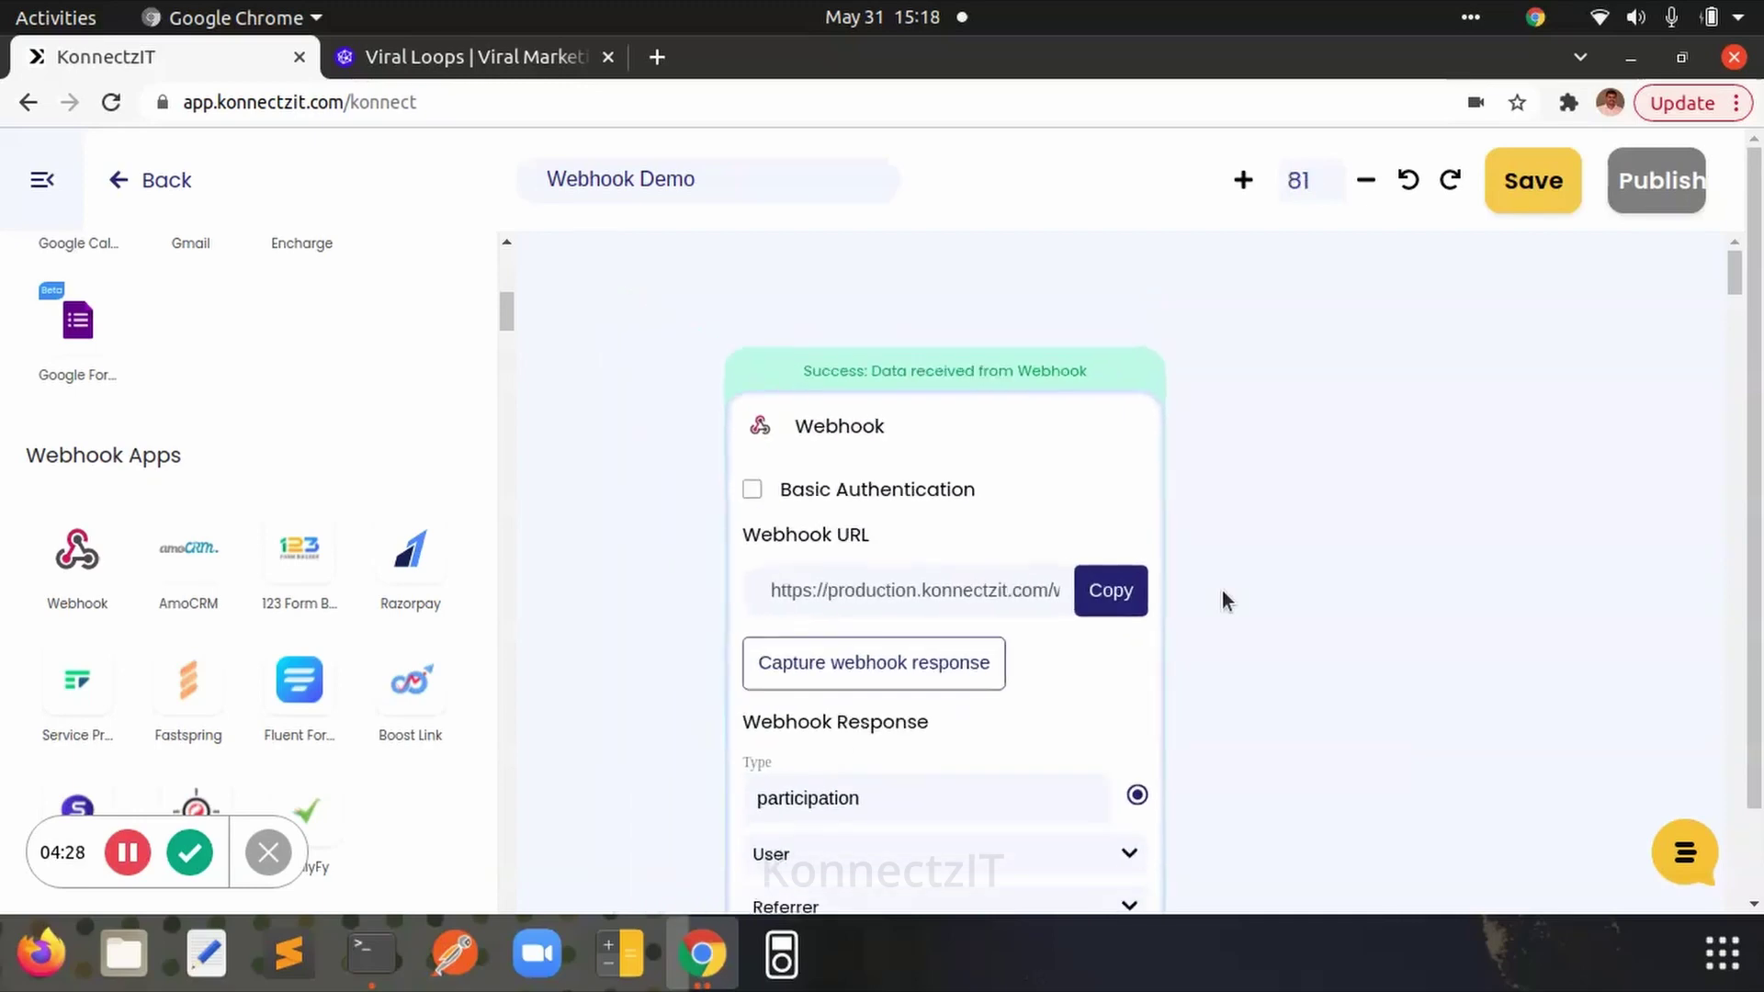
mouse_move(1231, 661)
left_mouse_down()
mouse_move(1060, 452)
mouse_move(1080, 531)
left_mouse_up()
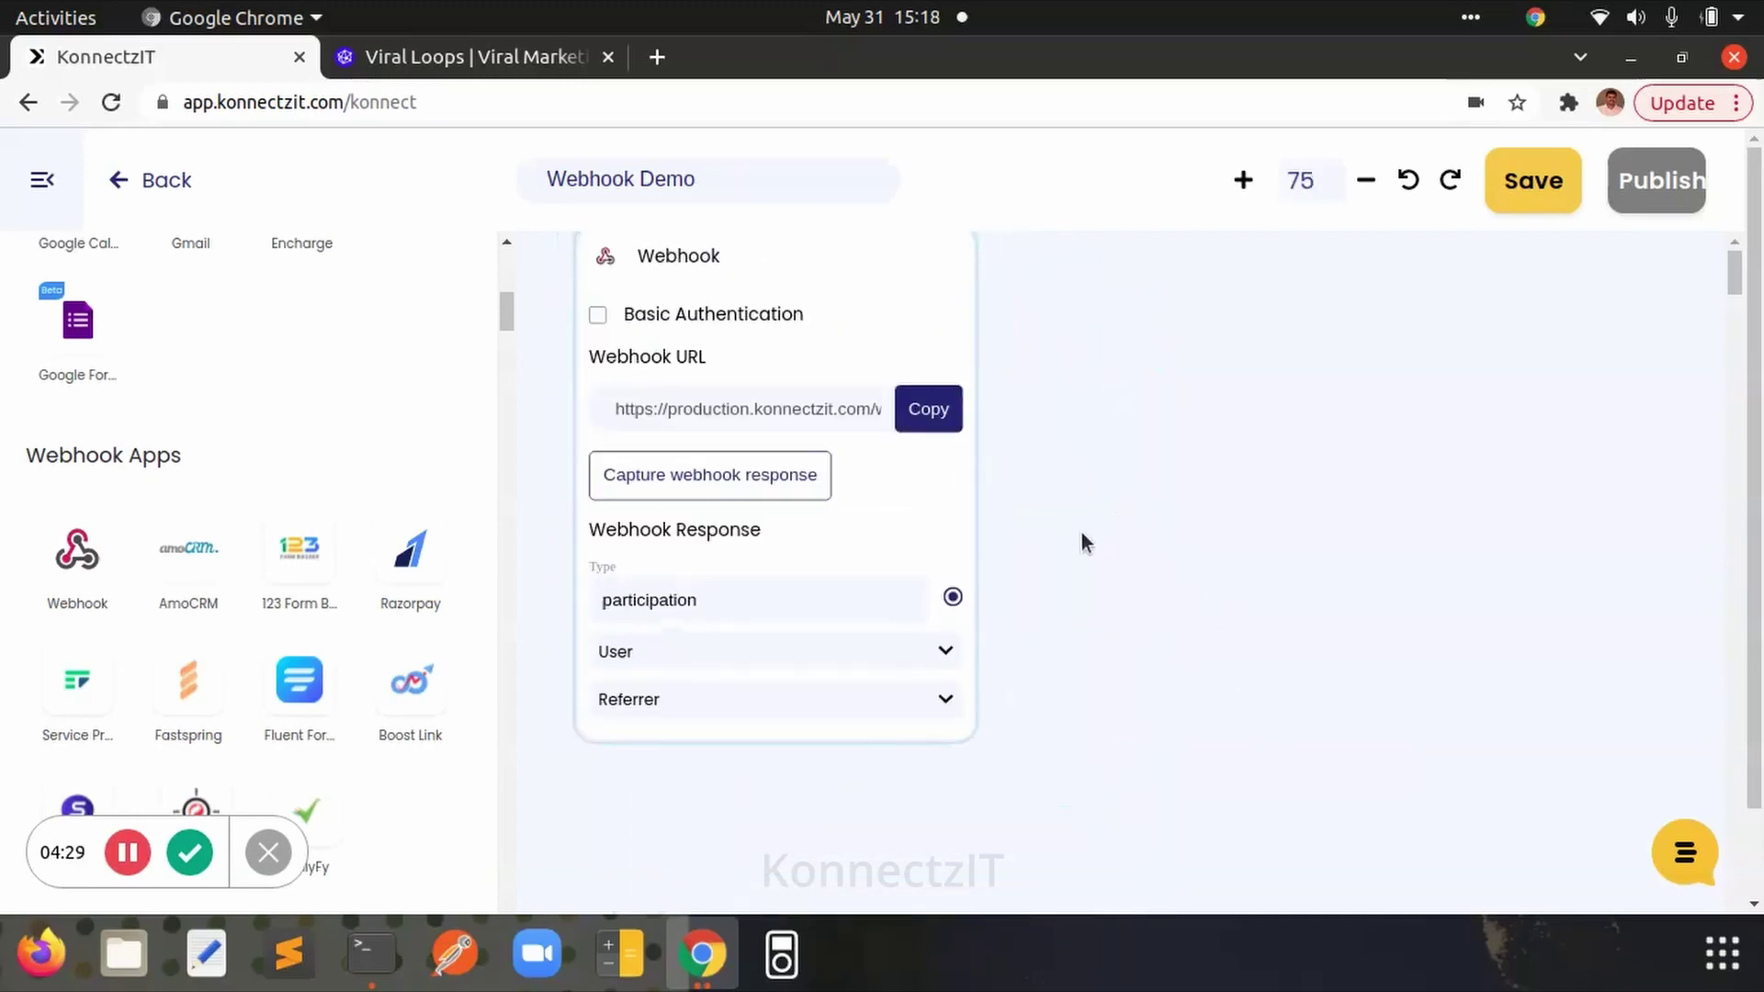
left_click(920, 653)
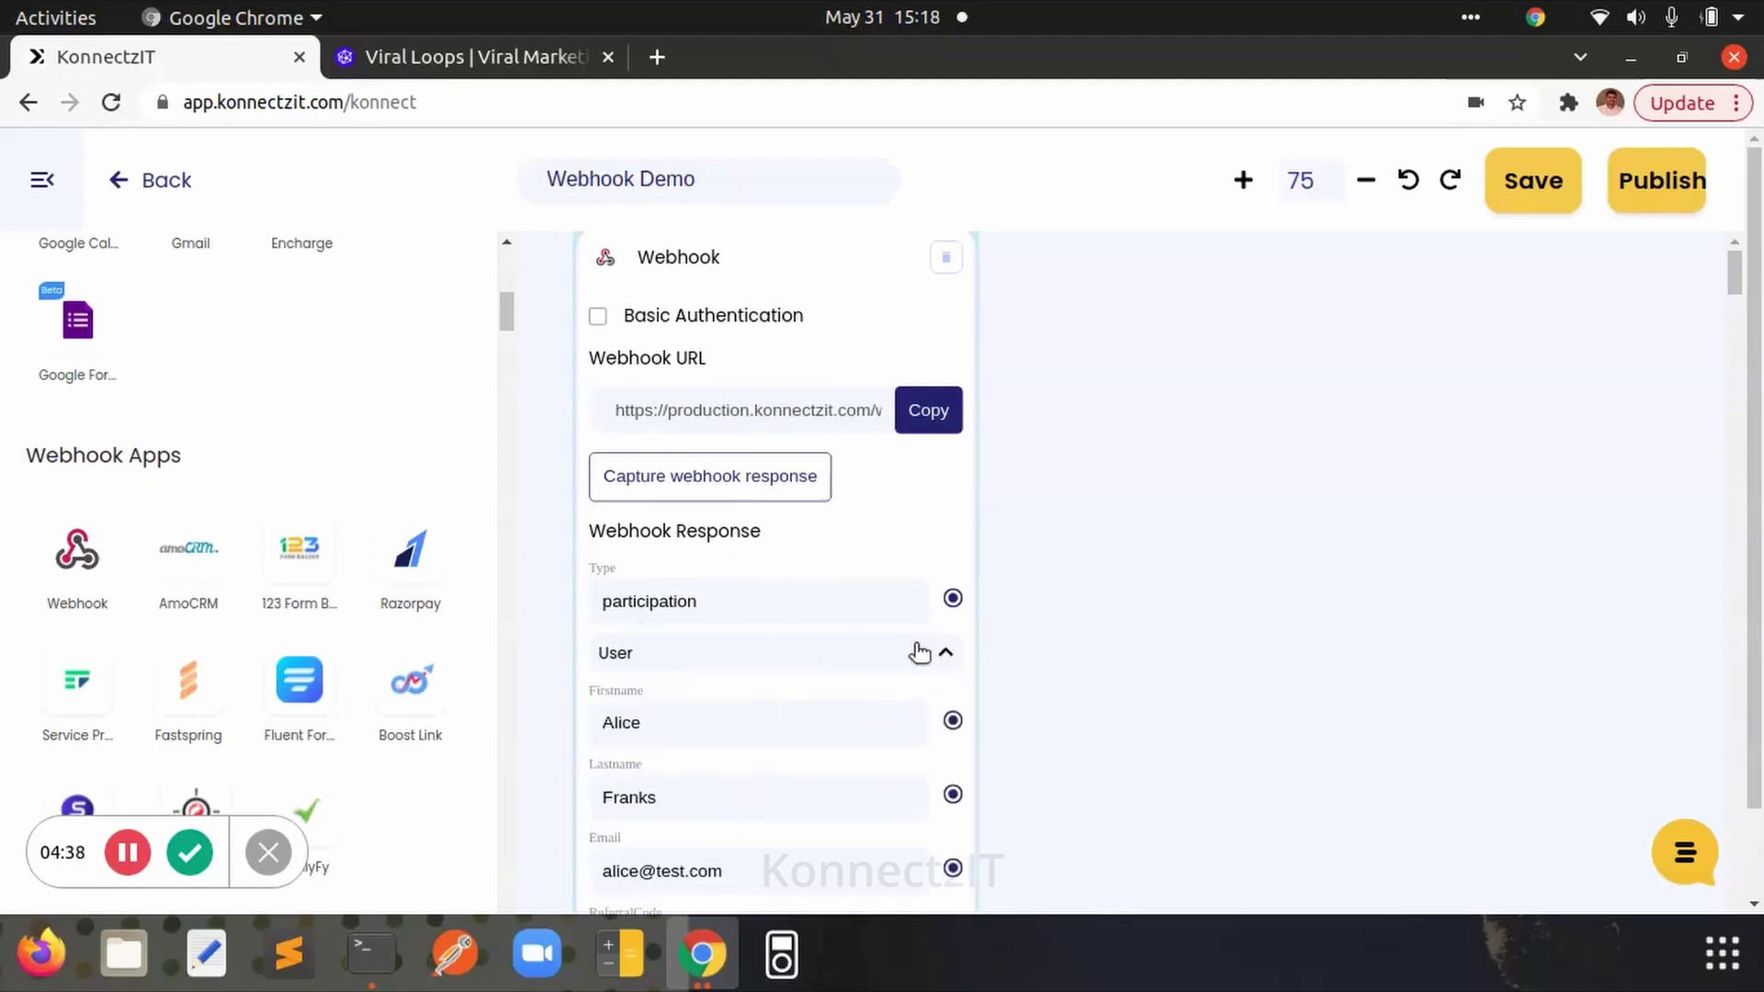
left_click(944, 649)
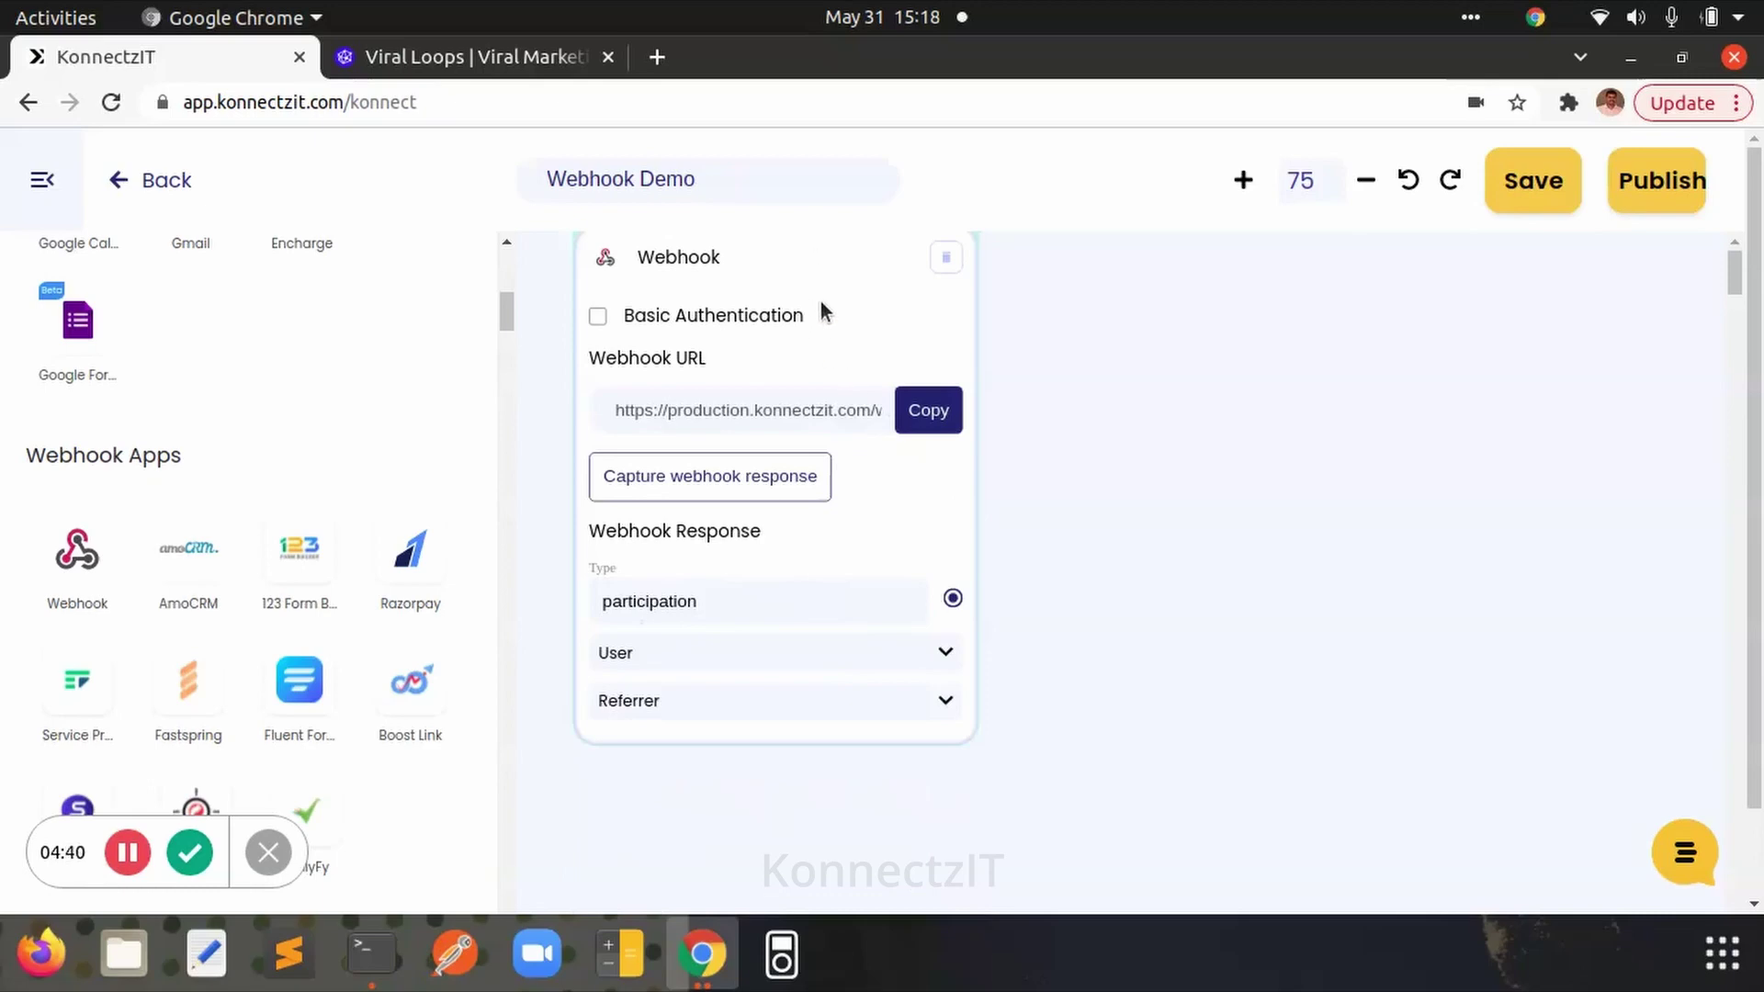
left_click(420, 57)
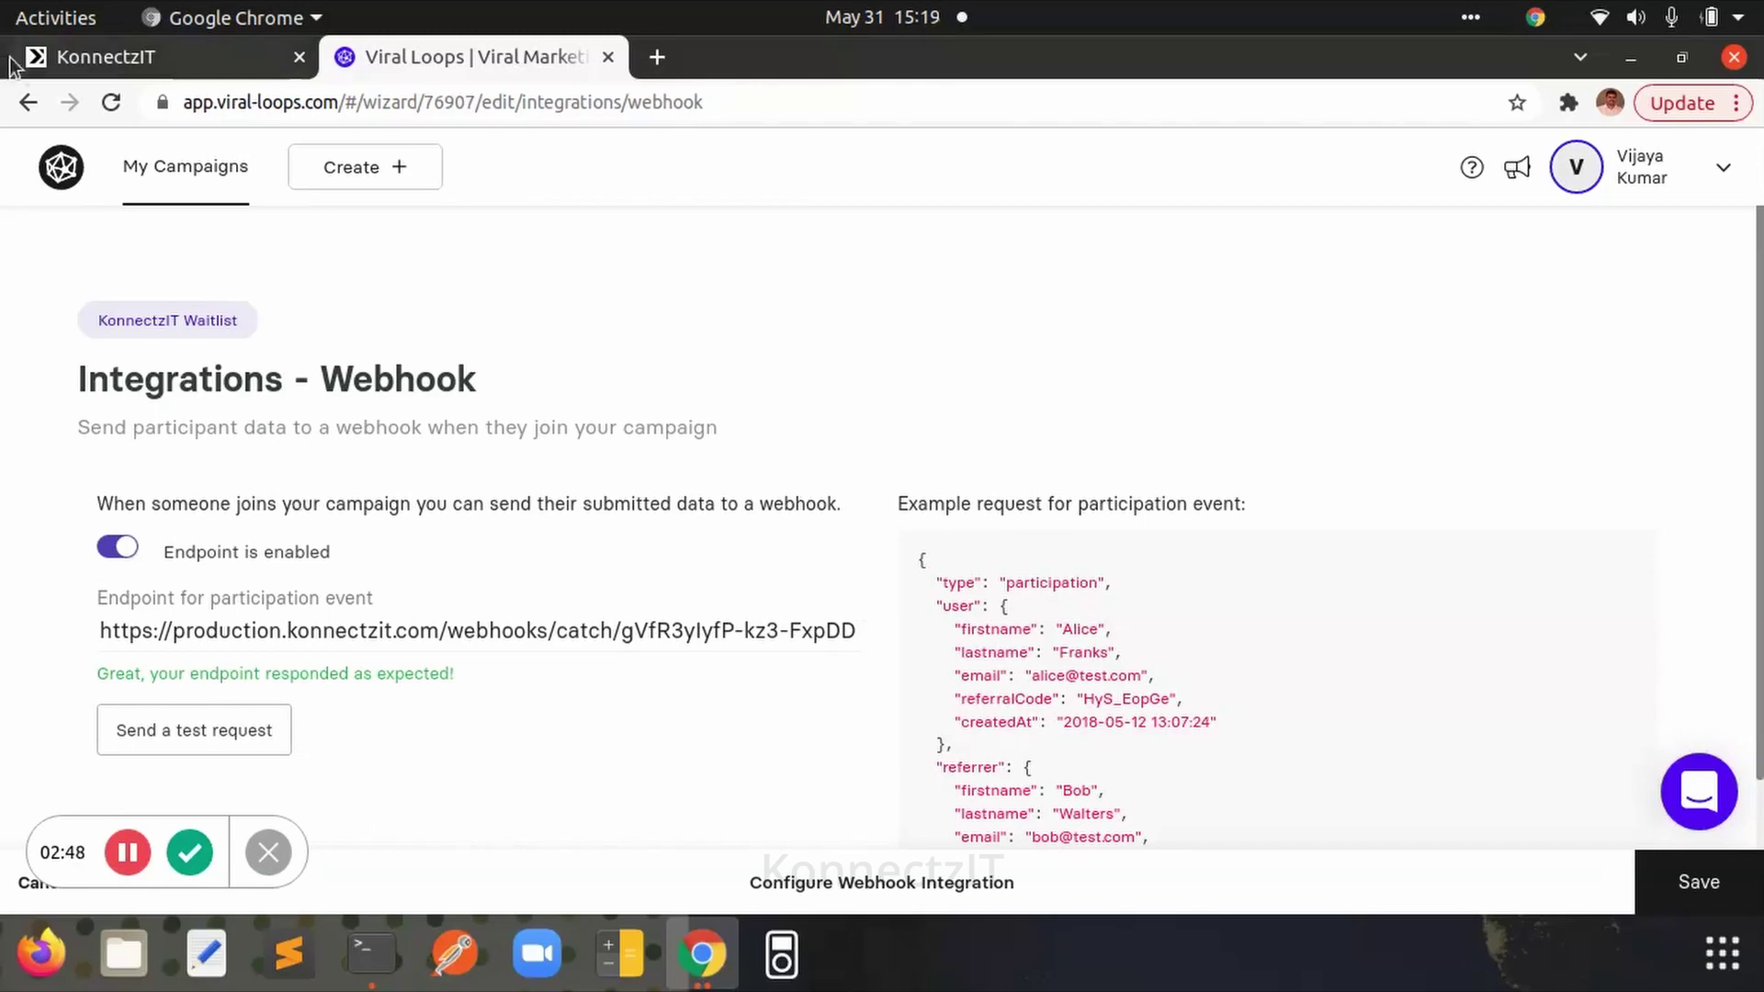
- Leave the Viral Loops webhook settings page
left_click(787, 588)
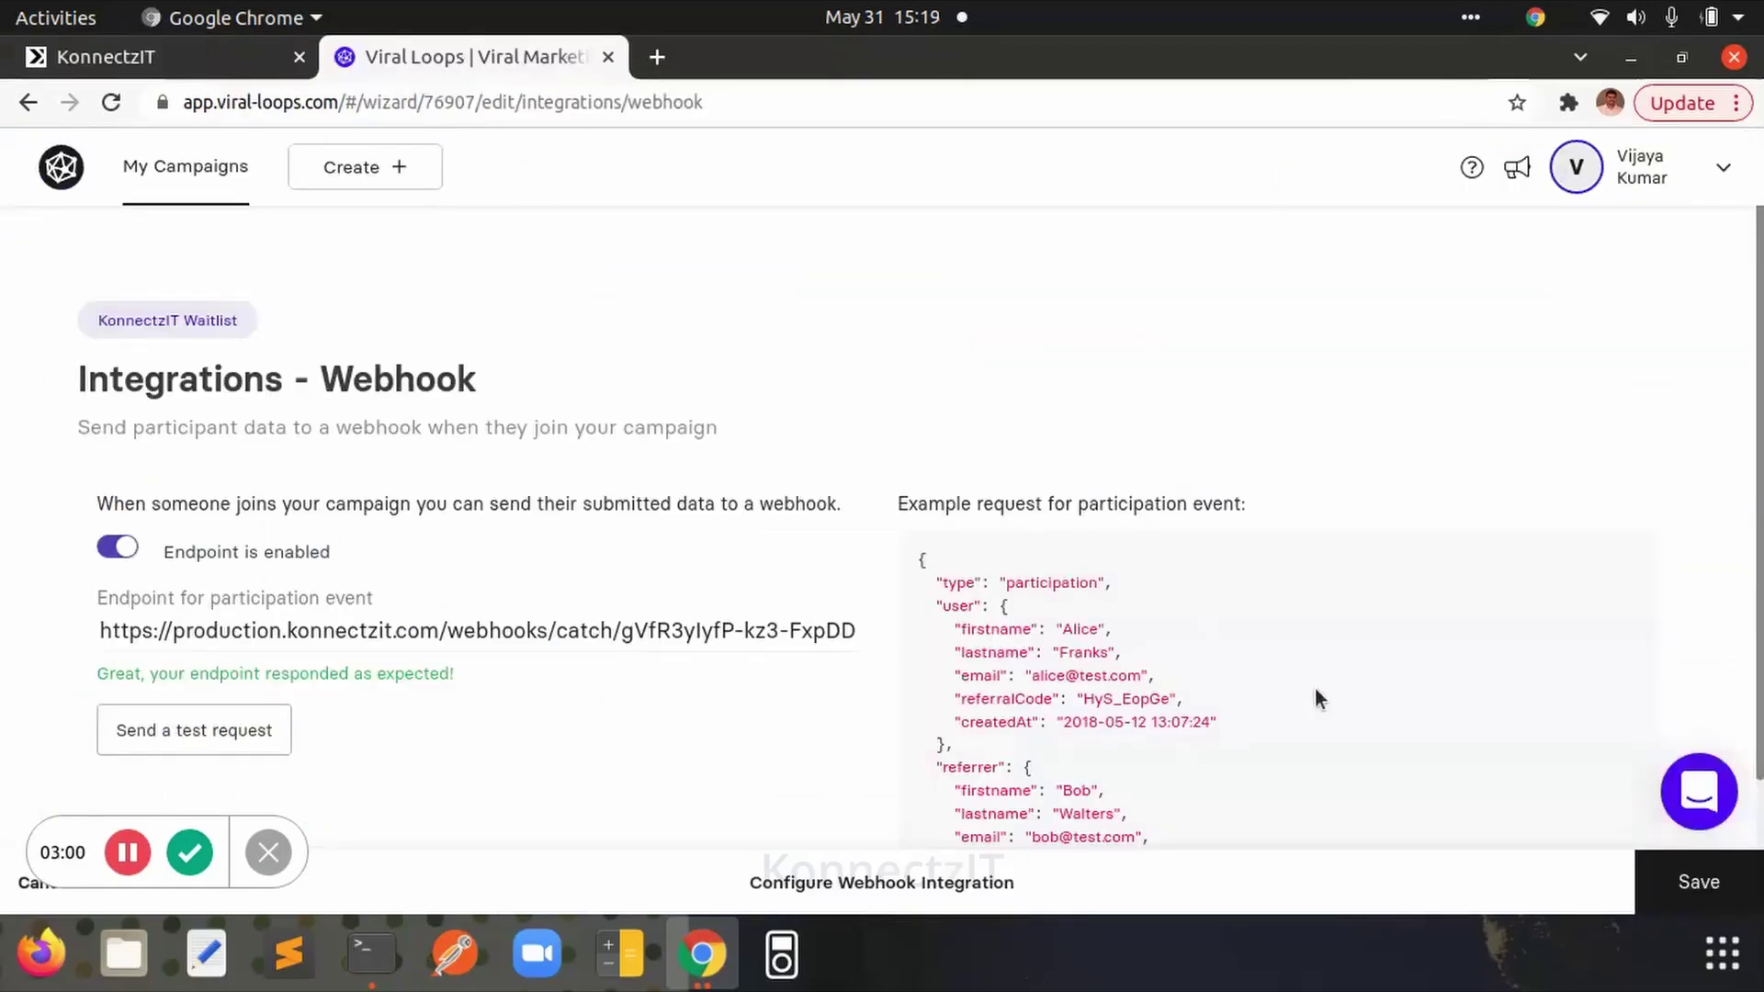
- Back in the Webhook Demo editor, start a fresh webhook capture
left_click(135, 64)
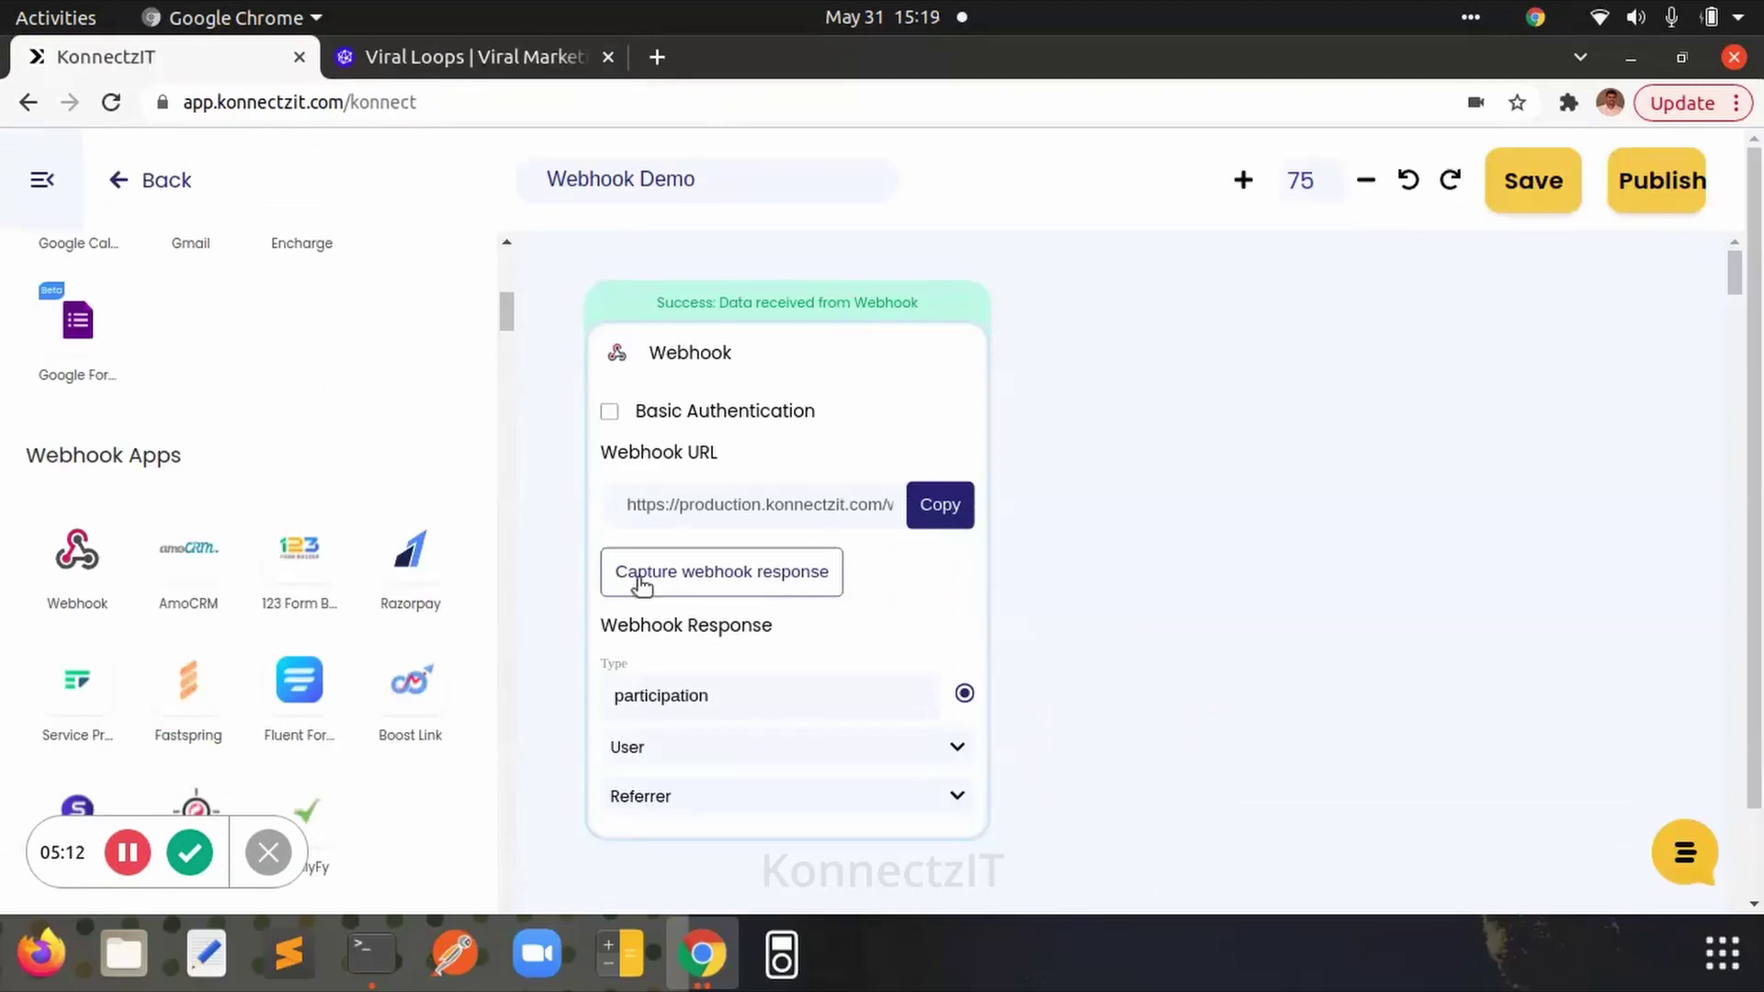
left_click(758, 575)
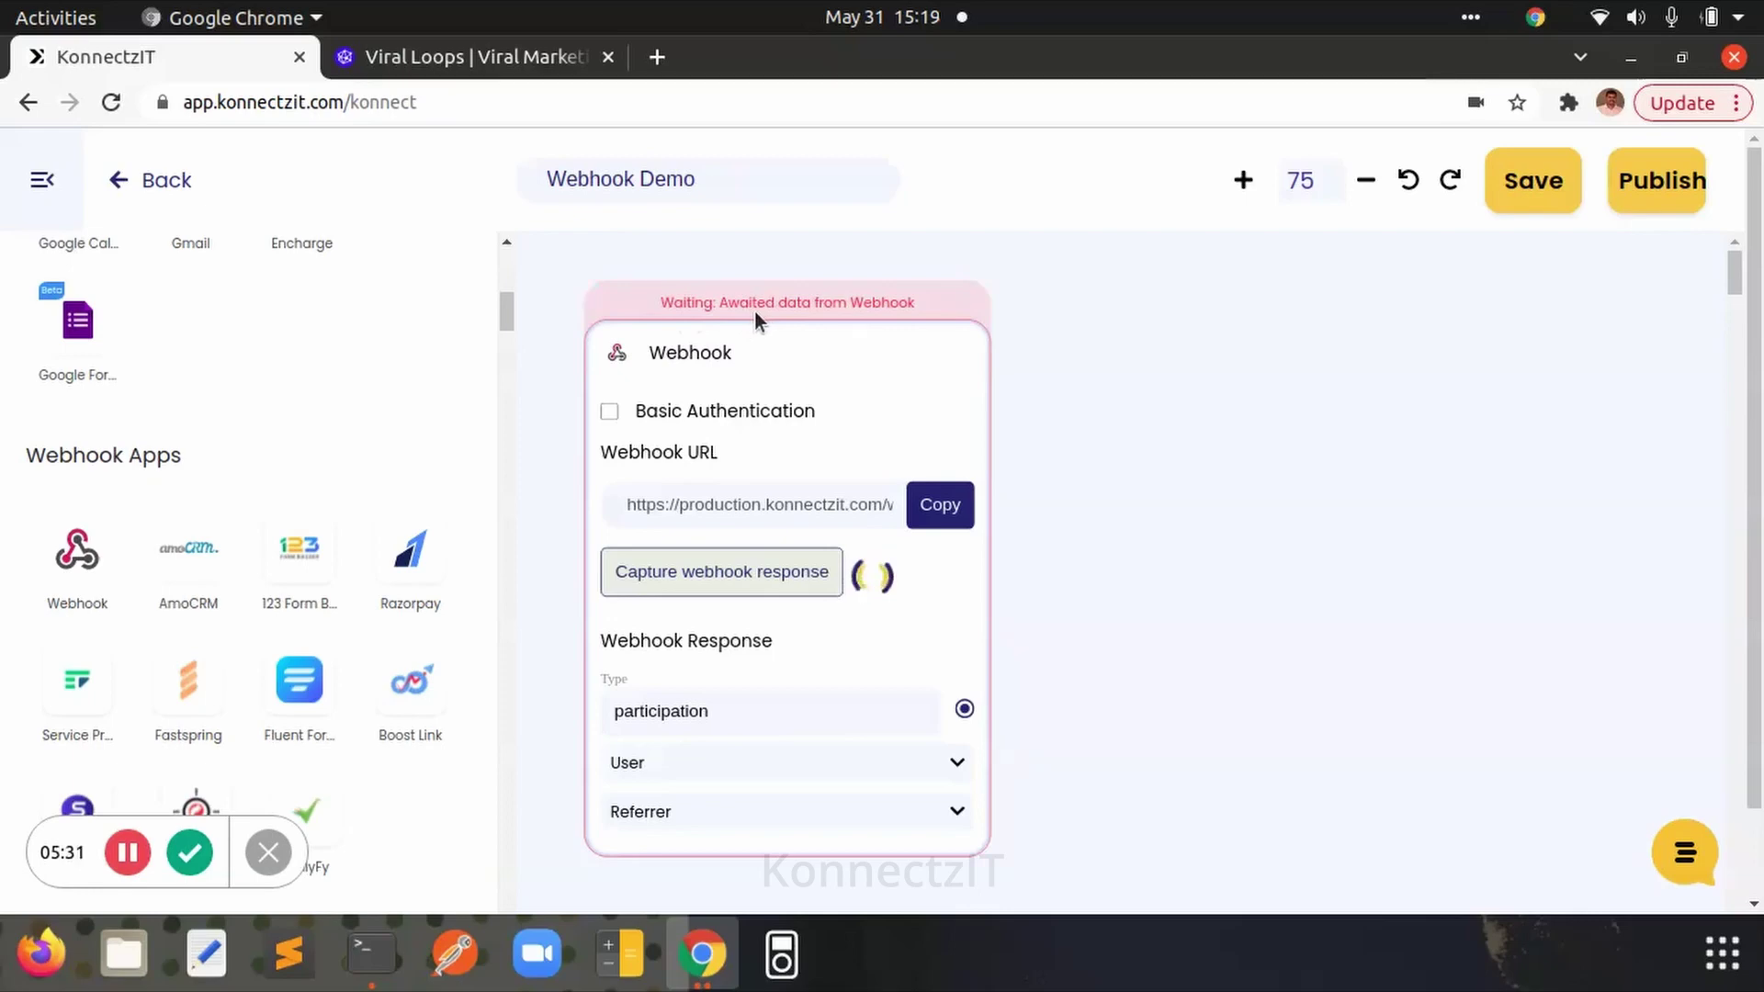
- Send a second Viral Loops test request and confirm KonnectzIT received the participation data
left_click(409, 51)
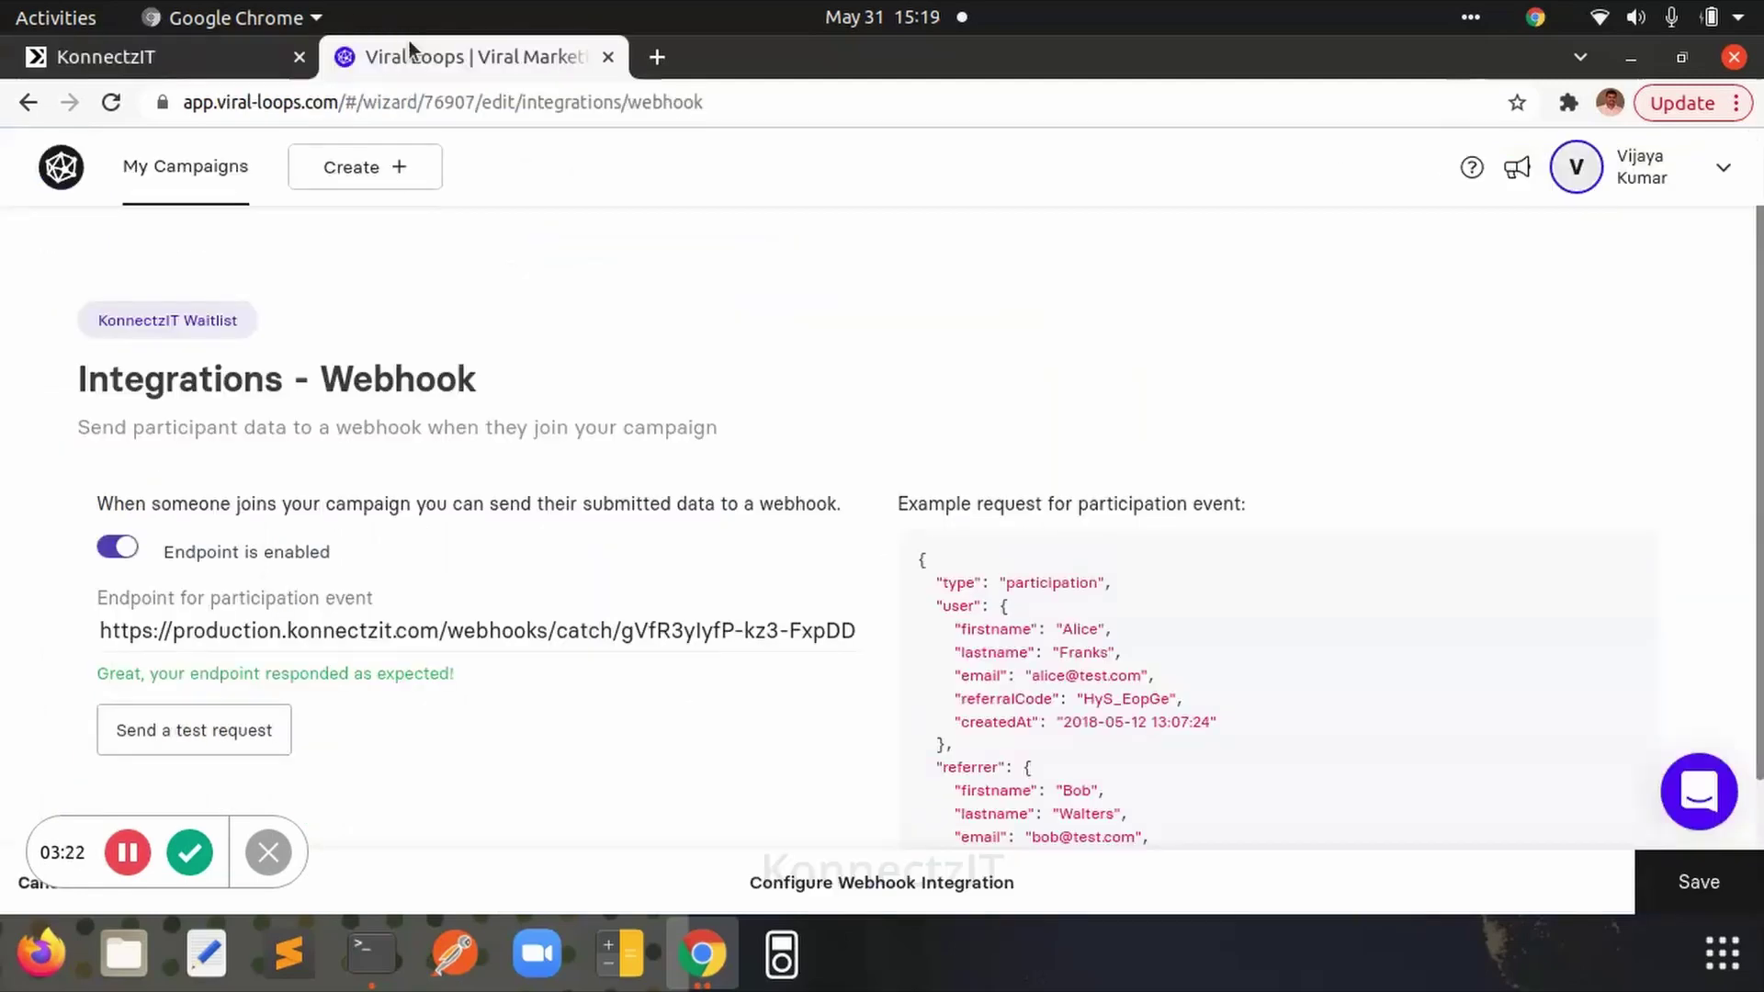
left_click(222, 721)
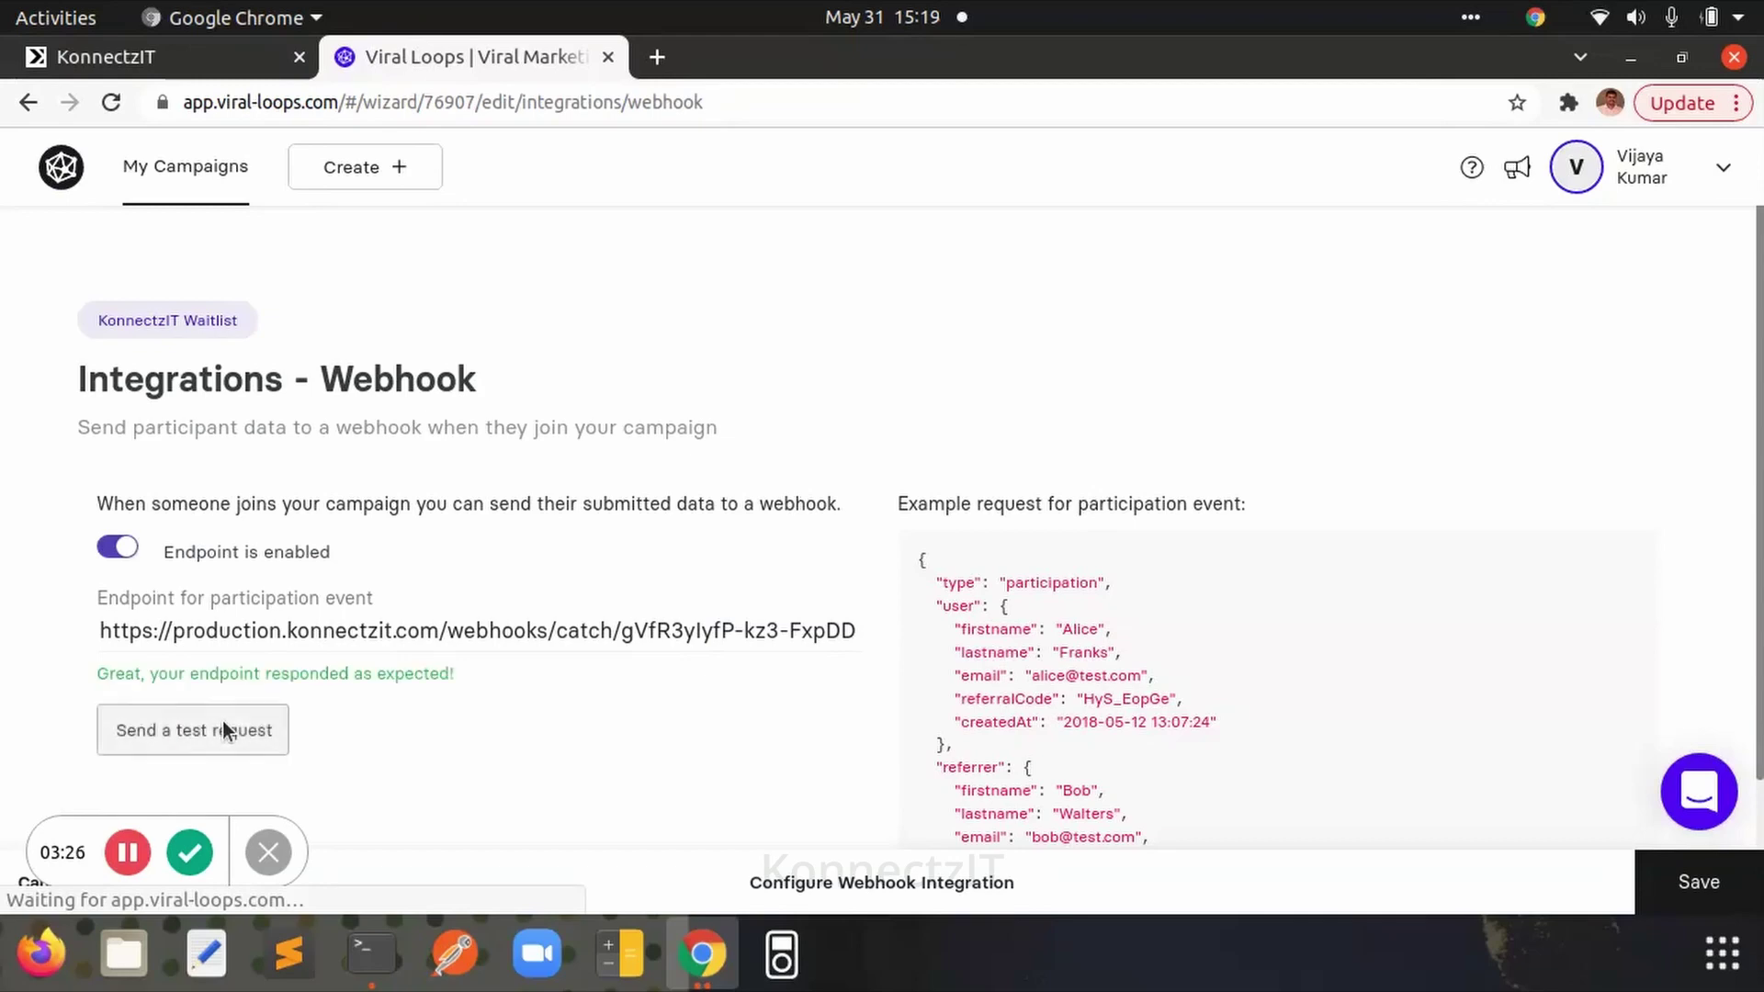
left_click(161, 66)
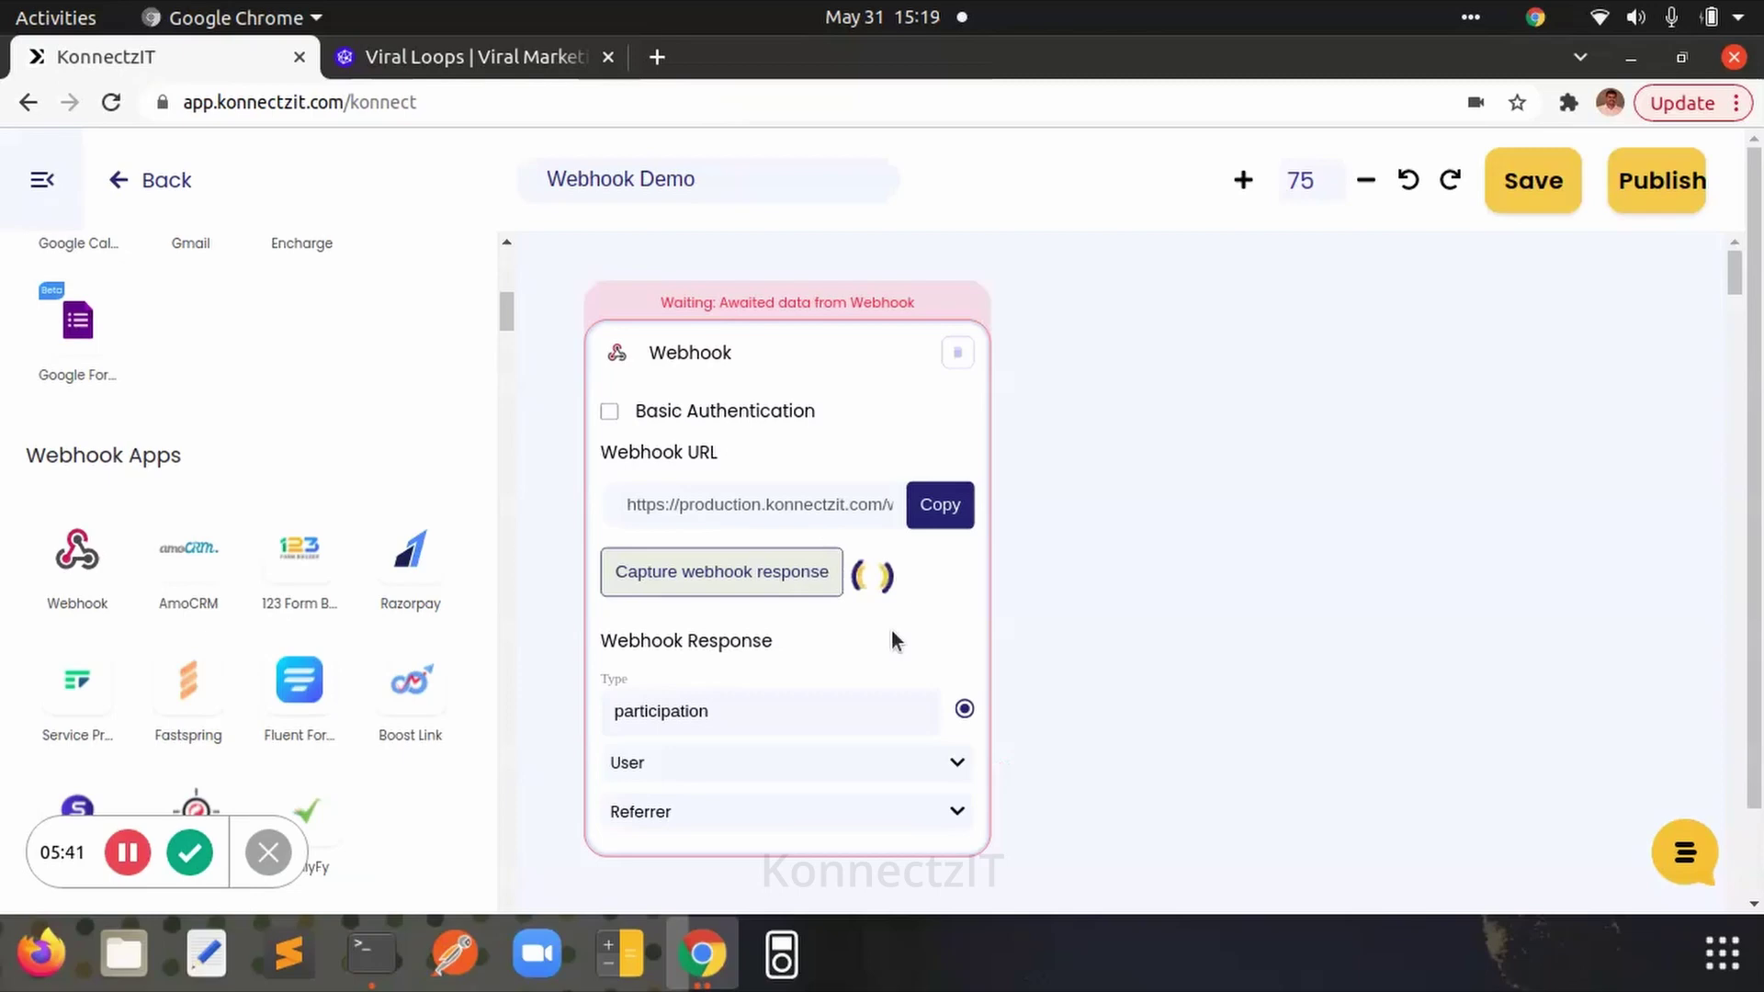
mouse_move(787, 551)
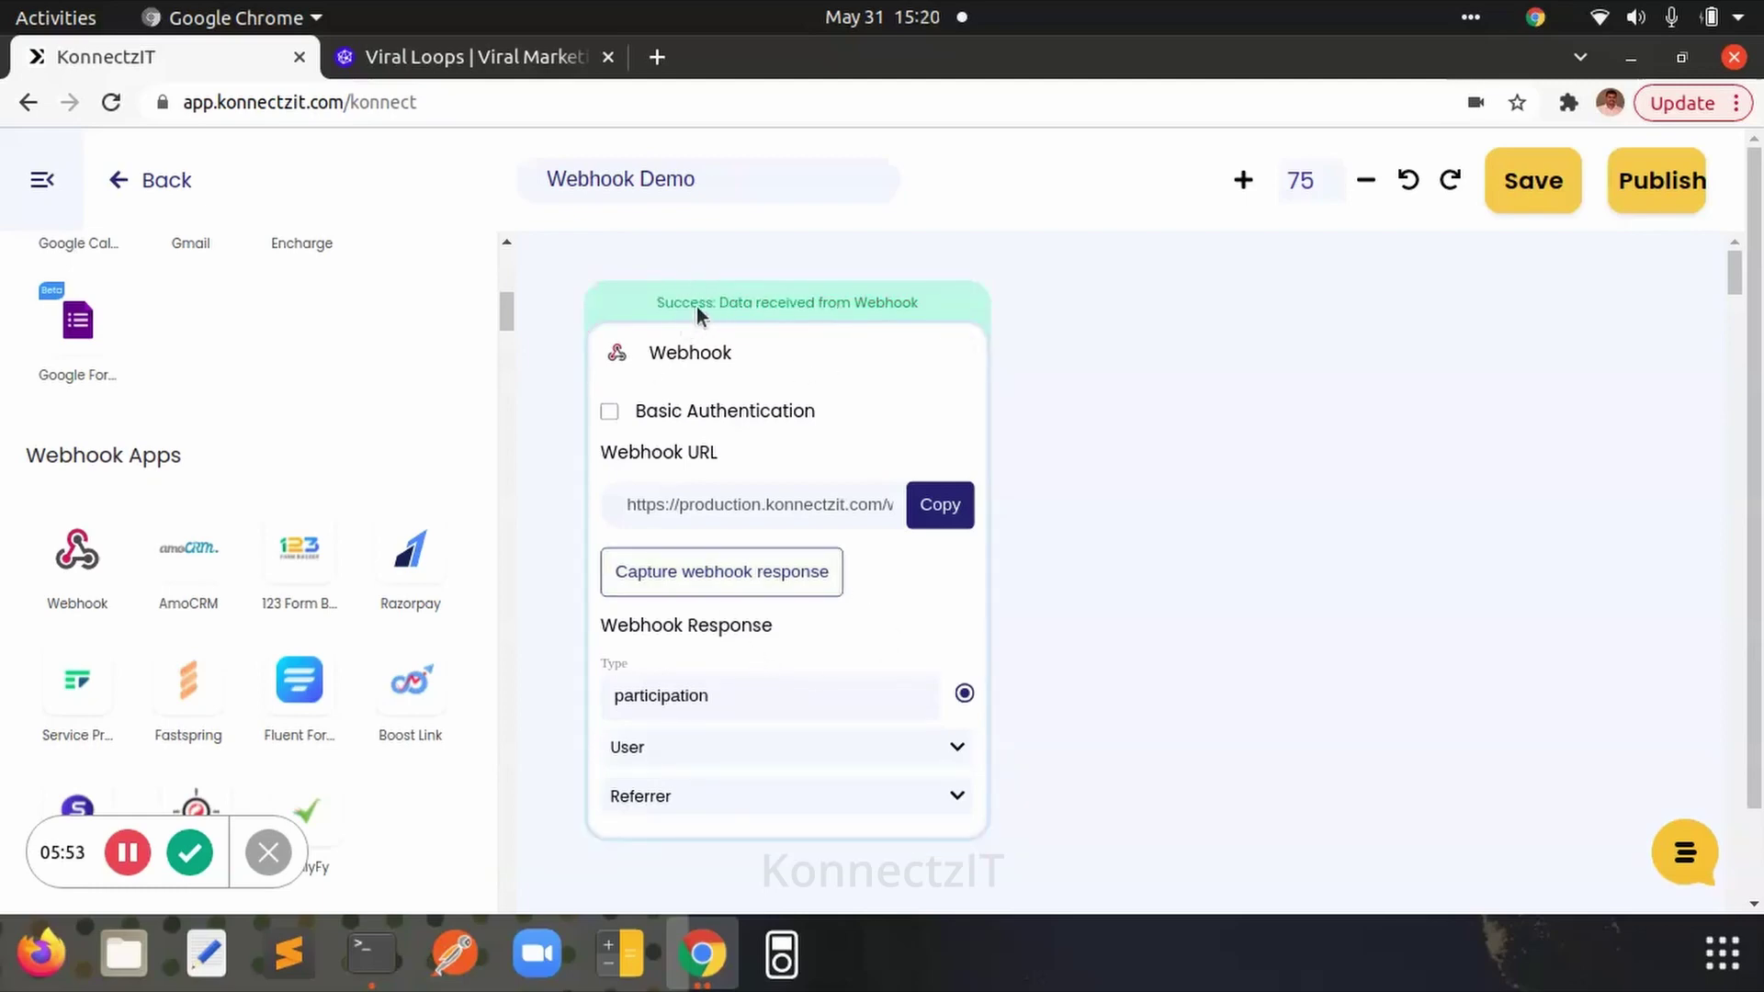
left_click(920, 758)
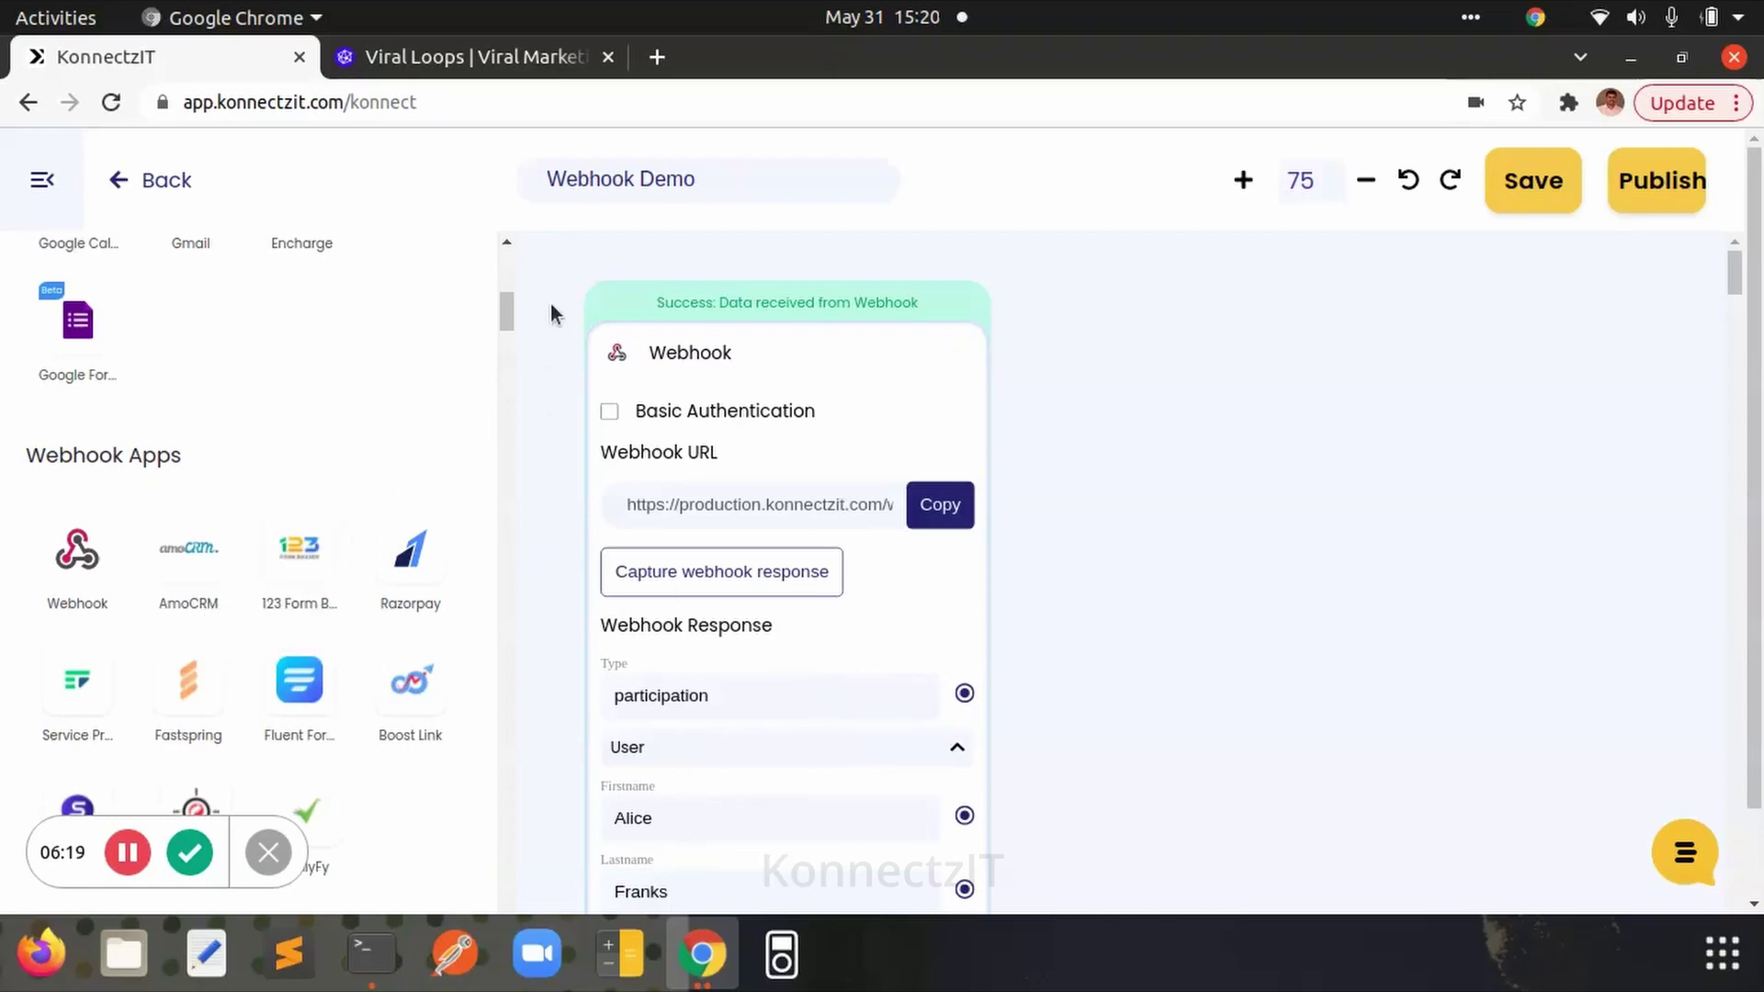
- Add a Gmail step from Authorised Apps with Send Email as its action
mouse_move(504, 312)
left_mouse_down()
mouse_move(504, 261)
mouse_move(516, 300)
left_mouse_up()
mouse_move(190, 475)
left_mouse_down()
mouse_move(898, 352)
mouse_move(1185, 358)
left_mouse_up()
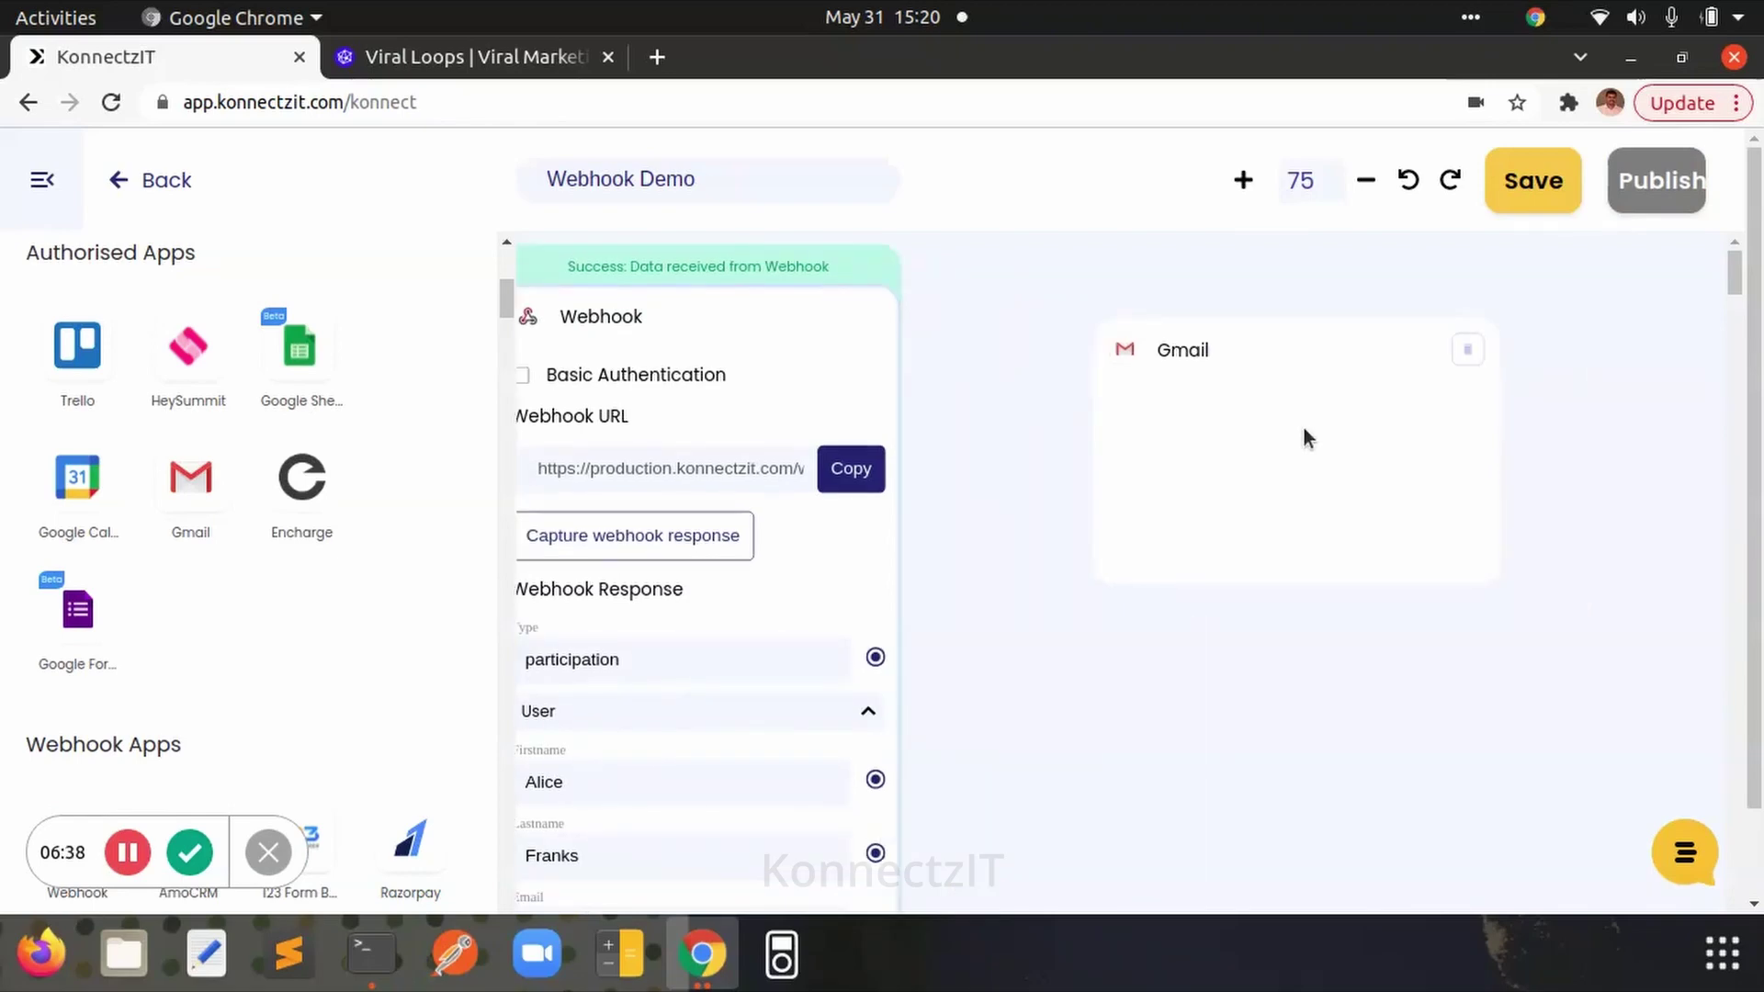
left_click(1270, 439)
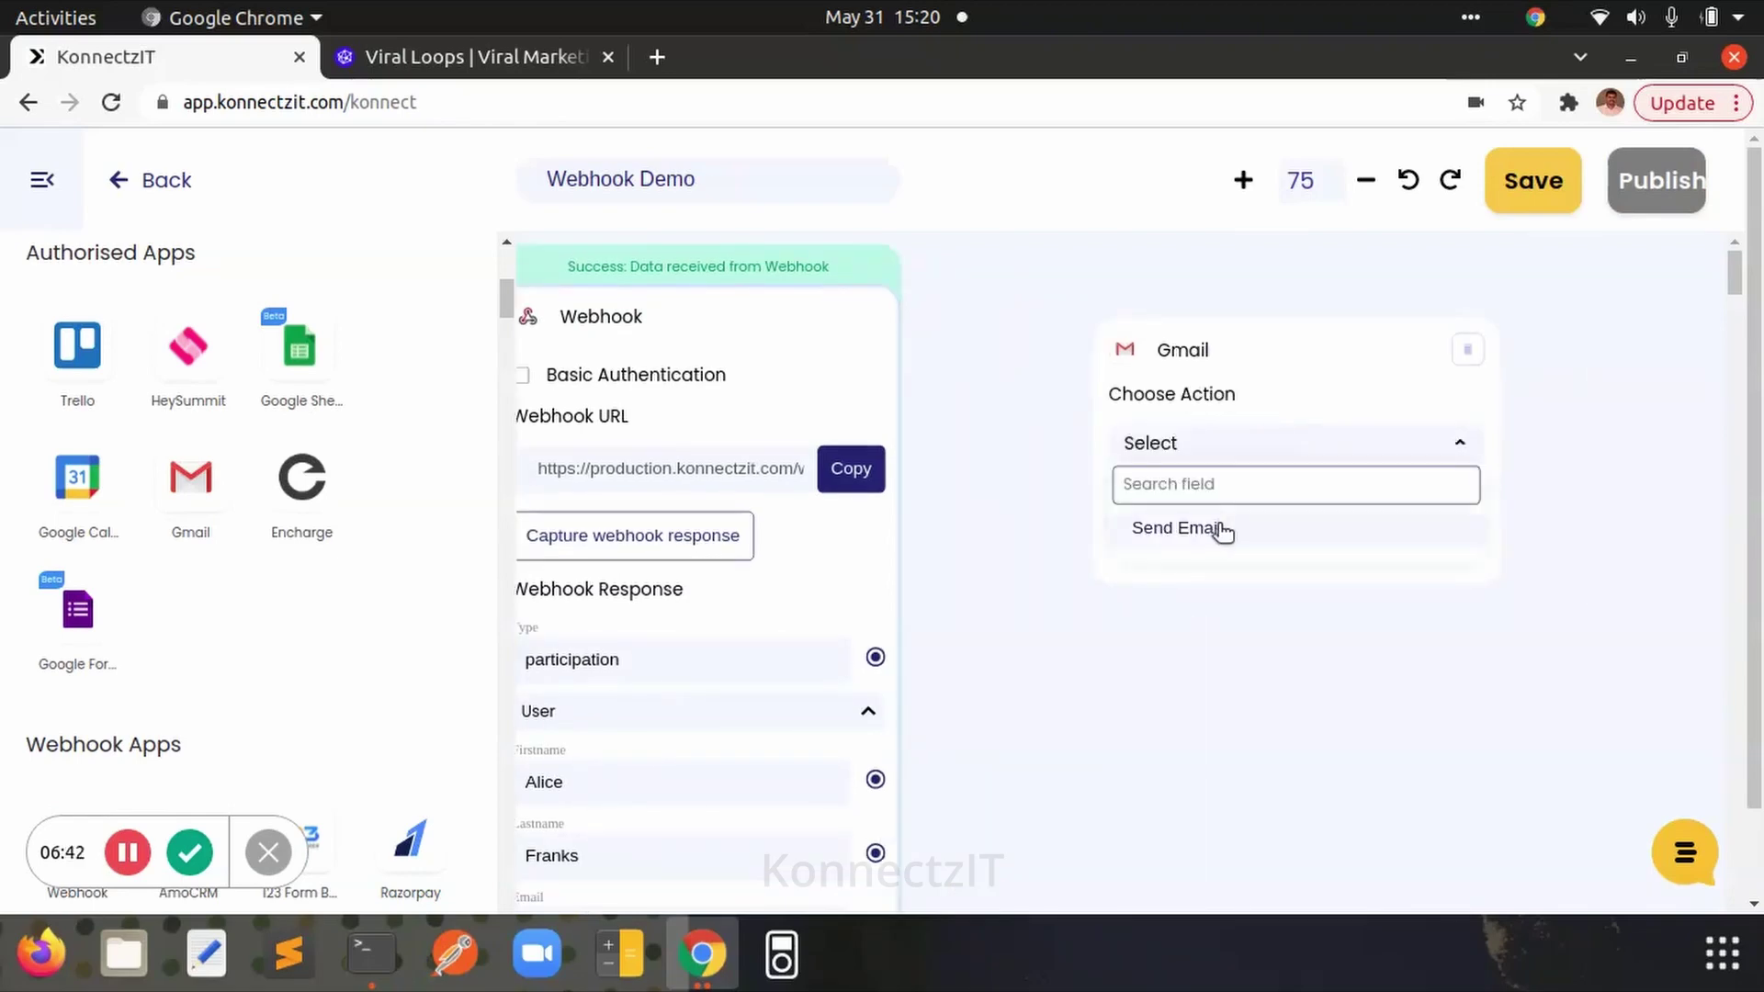
left_click(1220, 528)
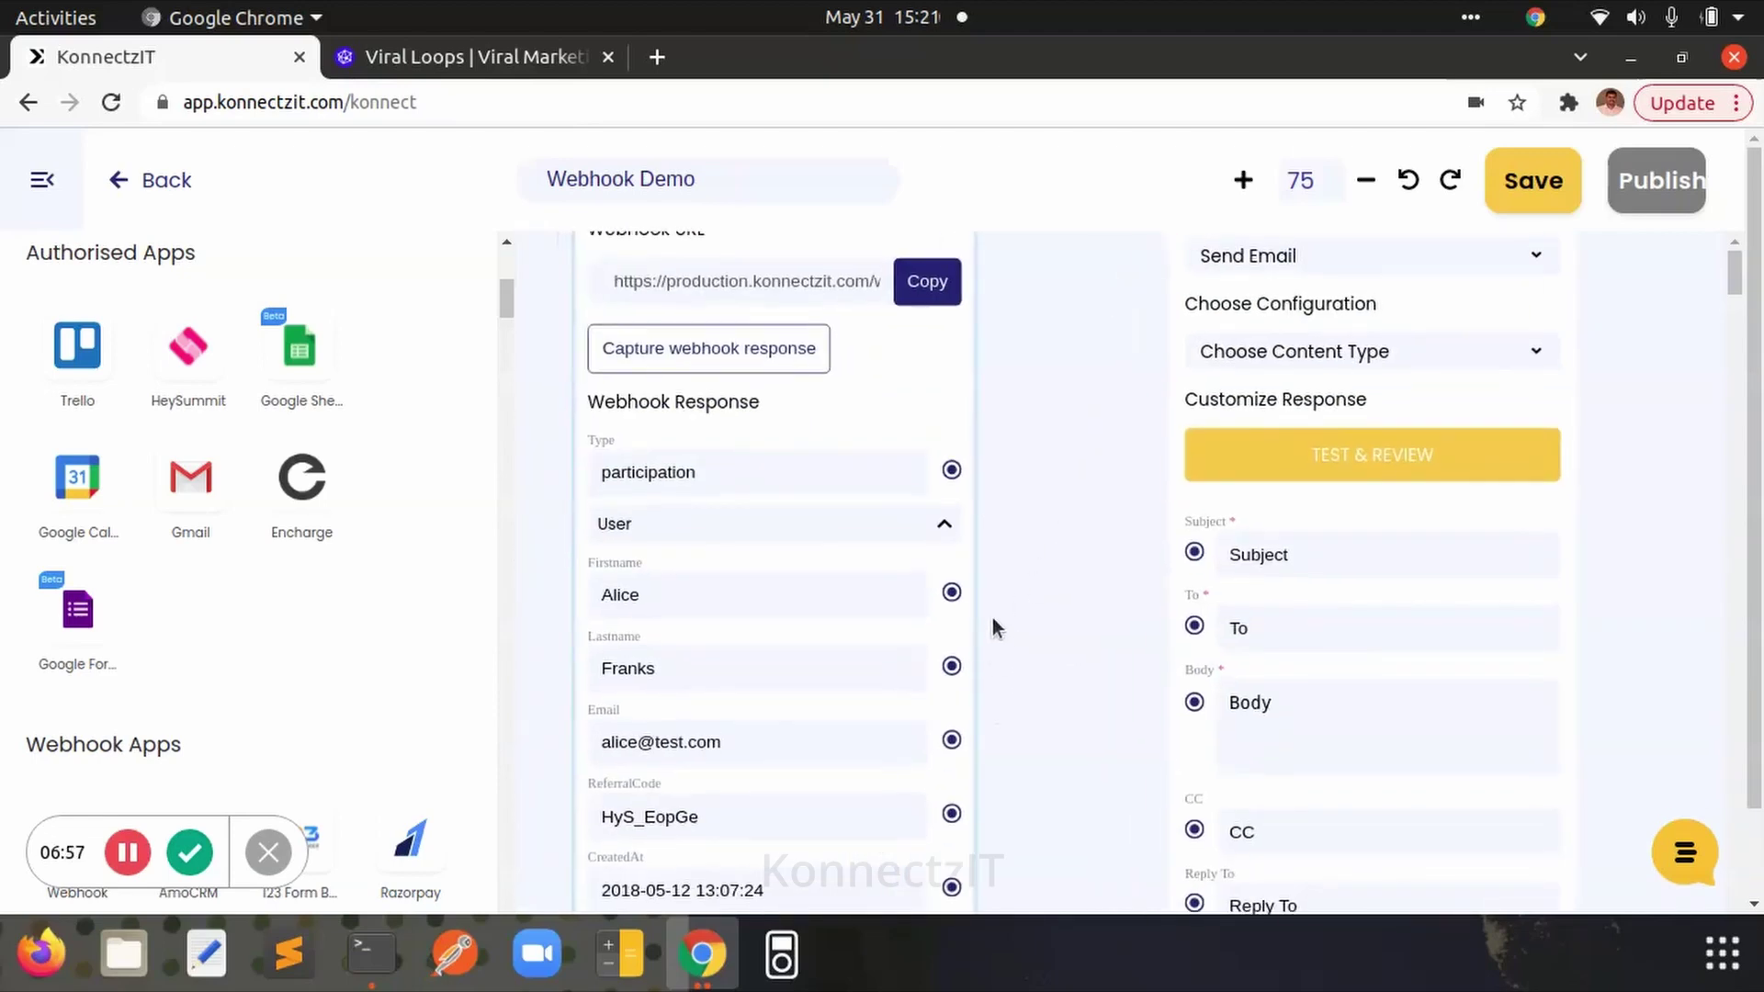
- Map Firstname to Subject, Email to To, Lastname to Body, then run TEST & REVIEW
left_click_drag(952, 593, 1194, 554)
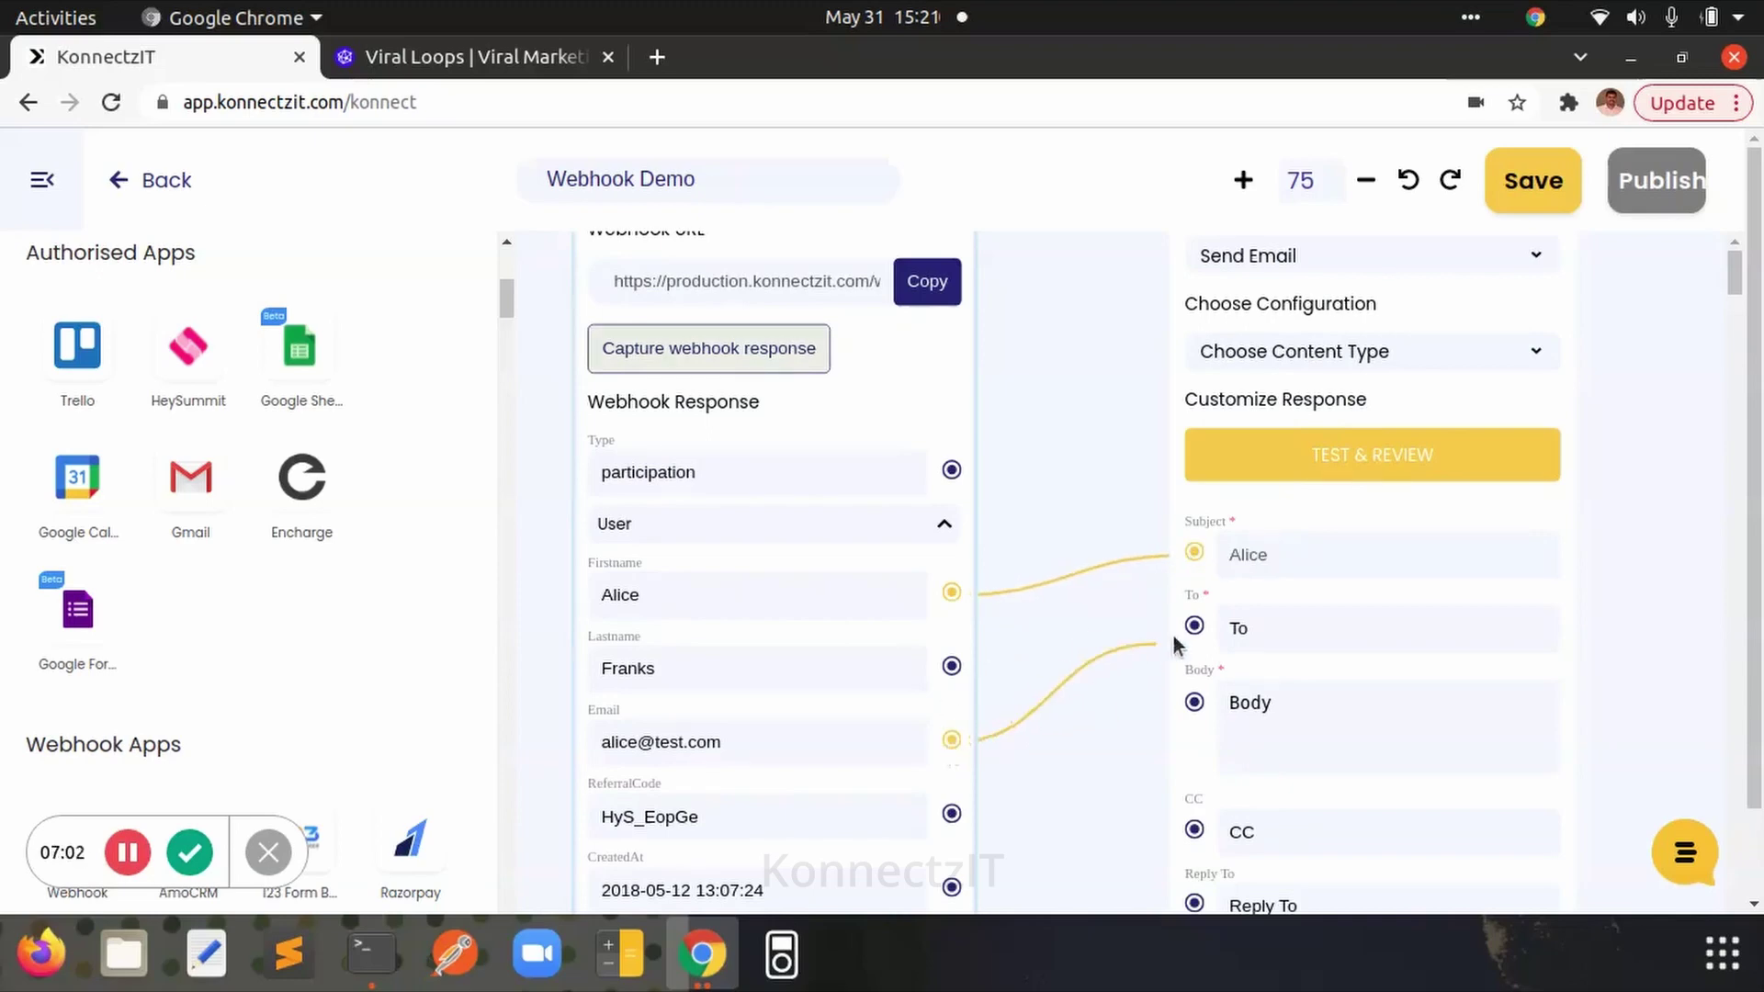
left_click_drag(951, 739, 1195, 626)
left_click_drag(952, 666, 1194, 702)
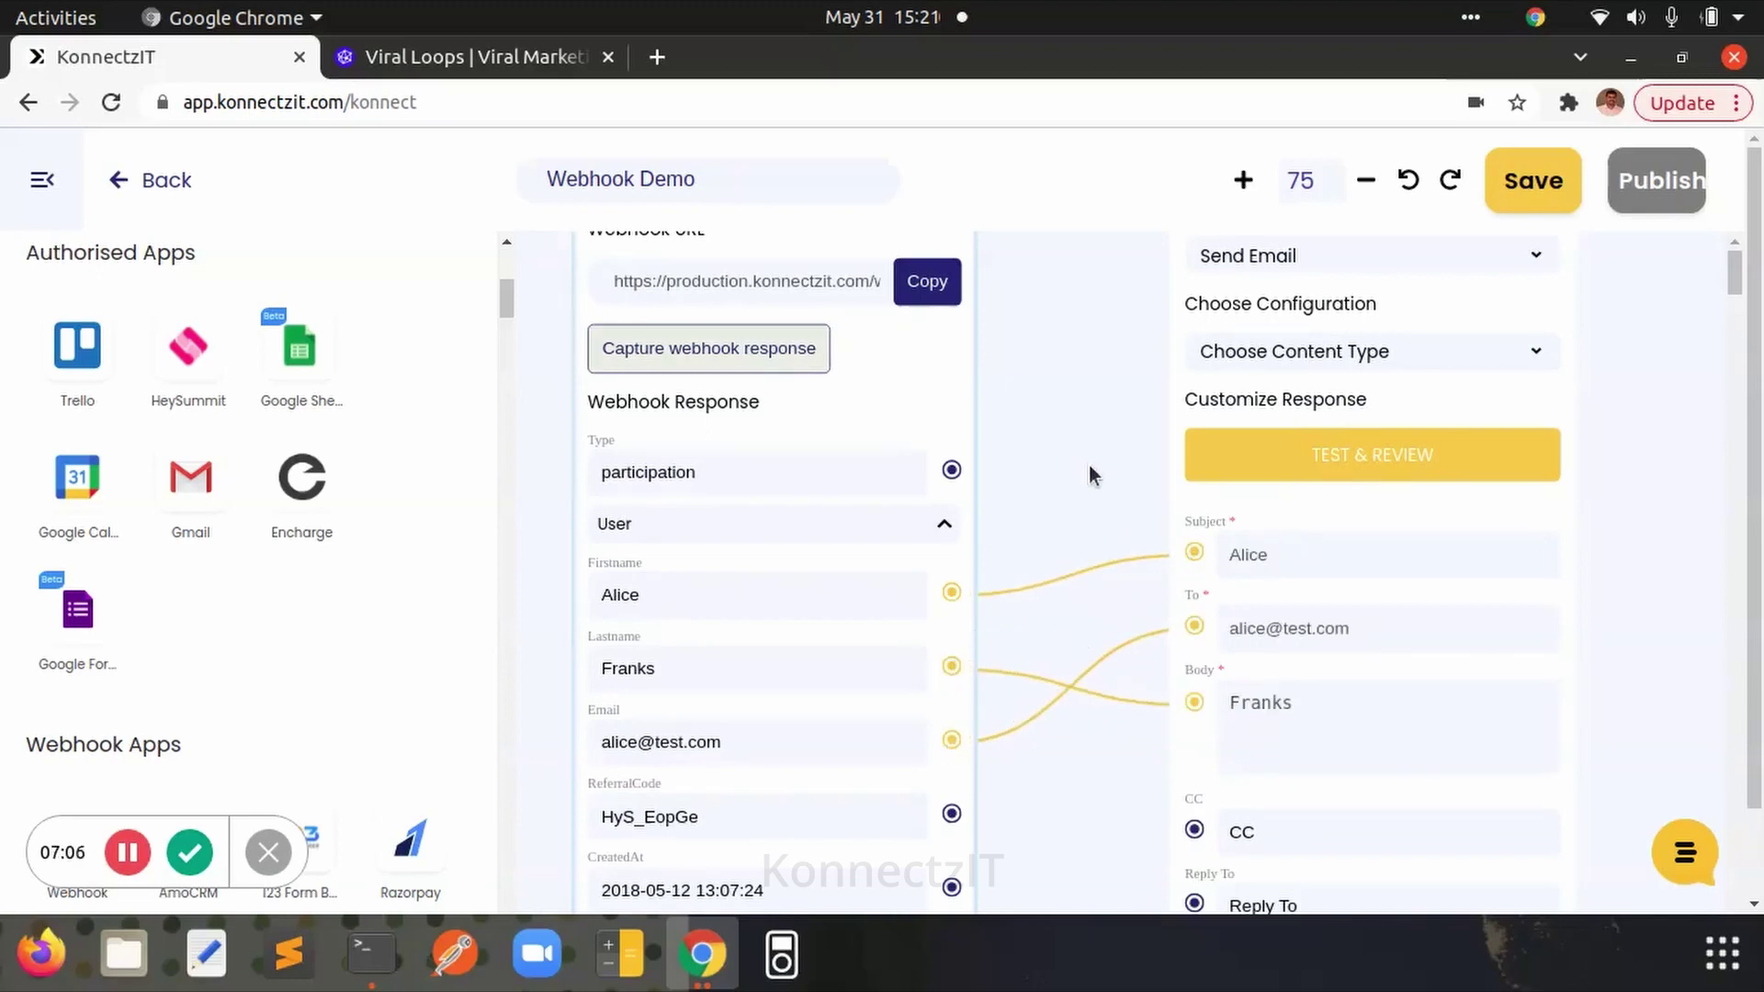
left_click(1263, 643)
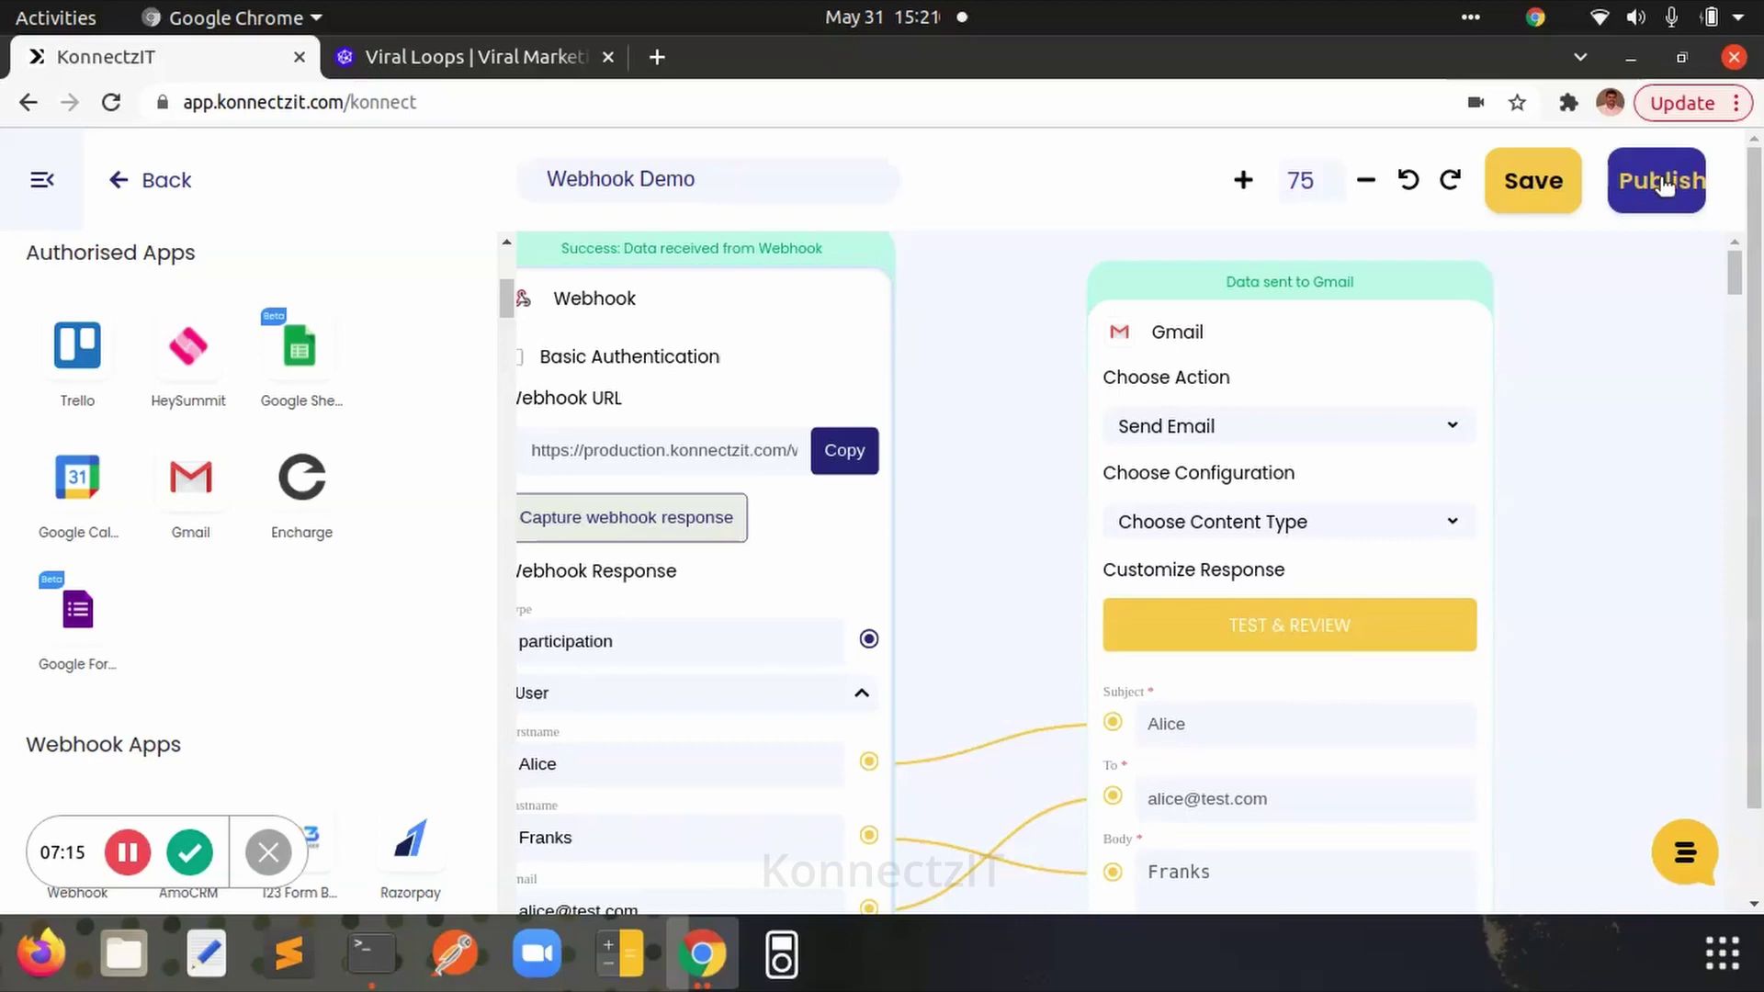
mouse_move(1288, 365)
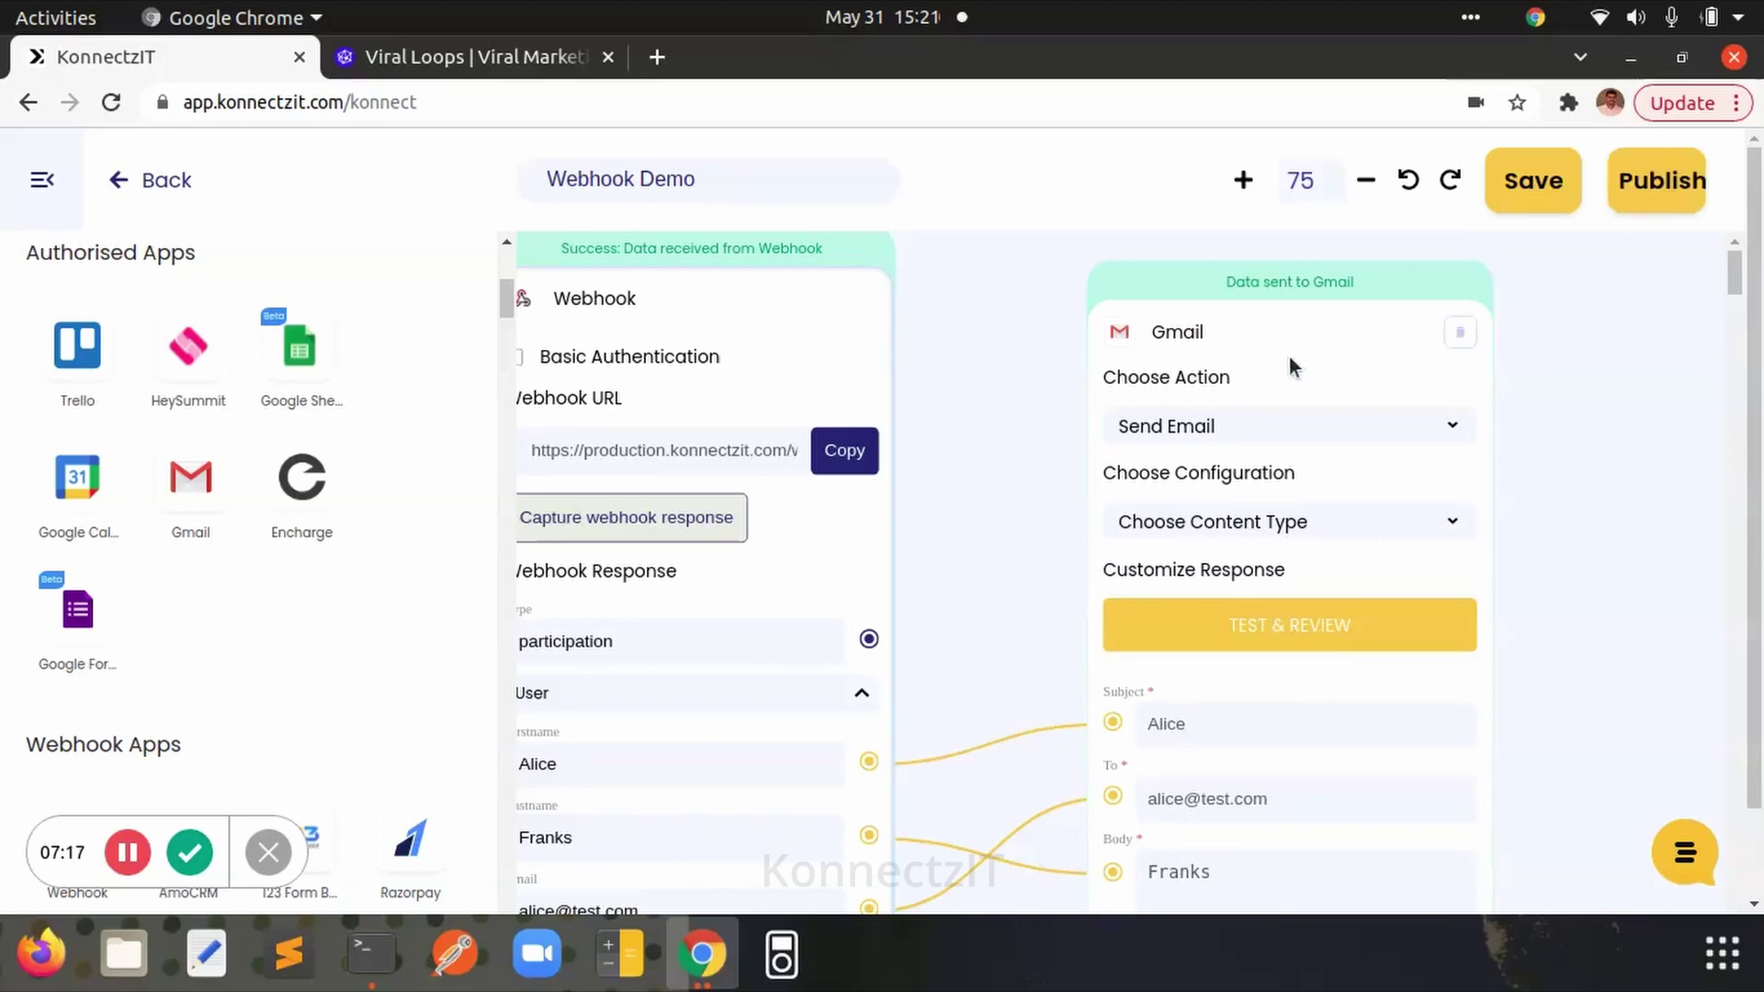
- Pan the canvas to review both cards, their Subject/To/Body links and success banners
left_click_drag(1001, 492, 1144, 530)
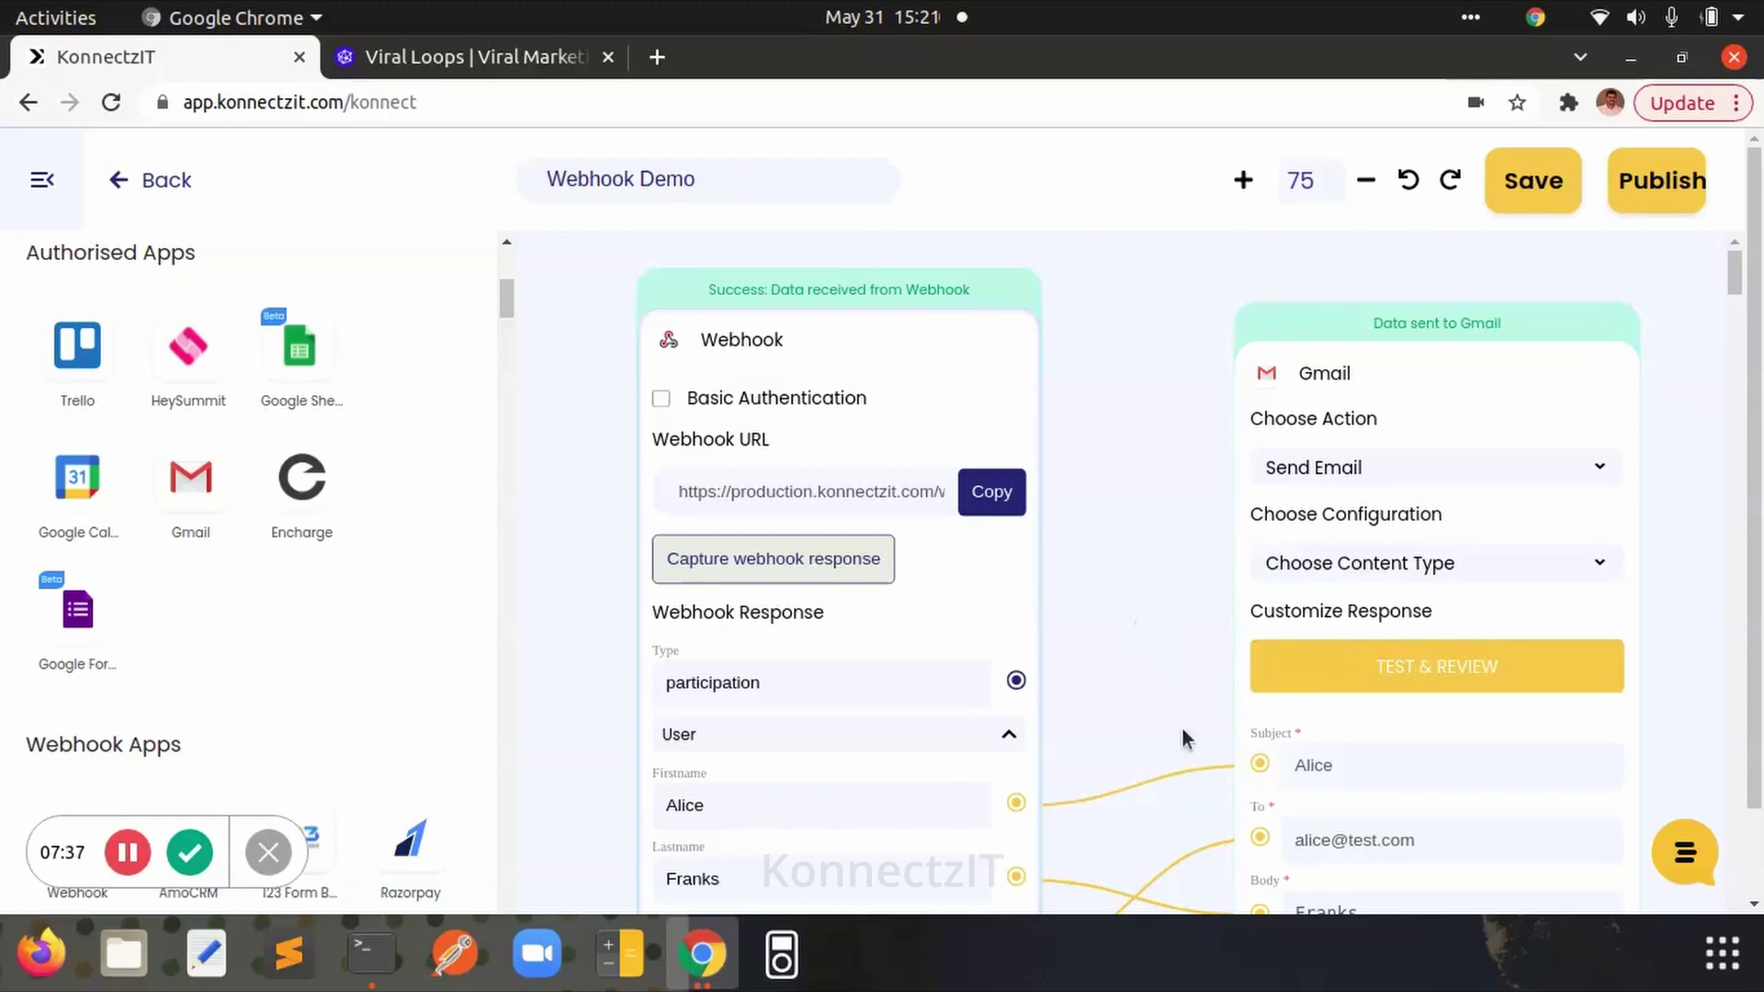
left_click_drag(1112, 734, 1043, 588)
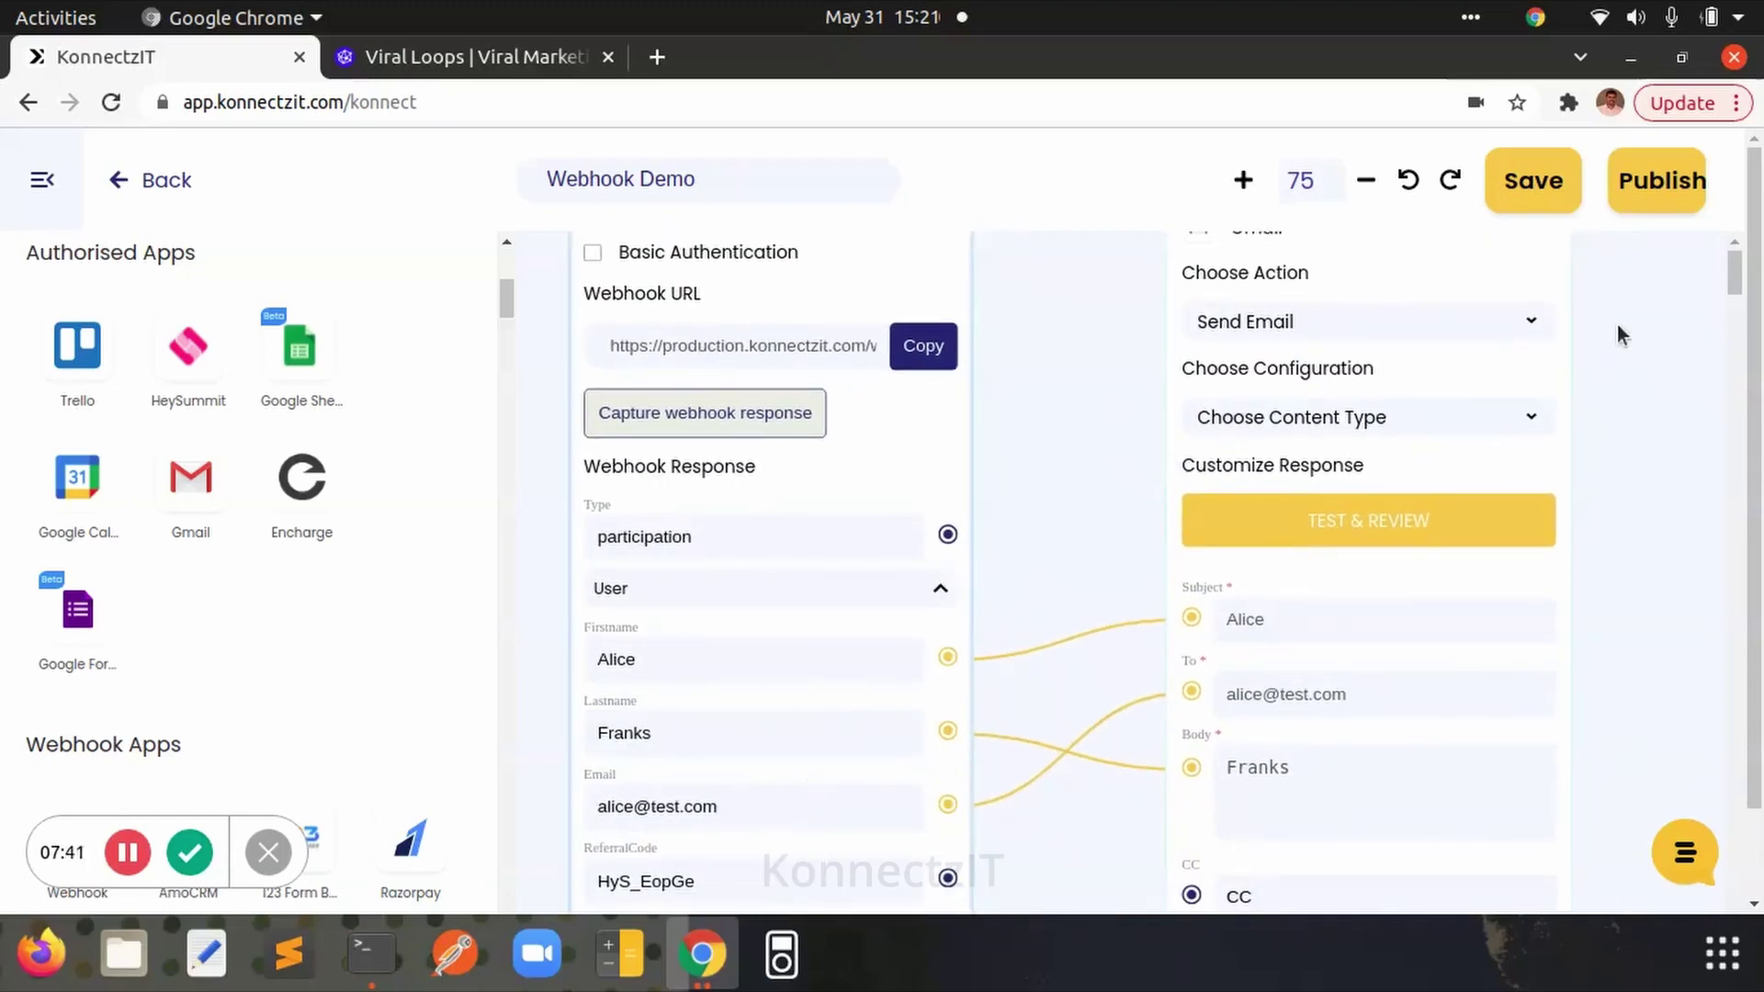
left_click_drag(1616, 325, 1637, 447)
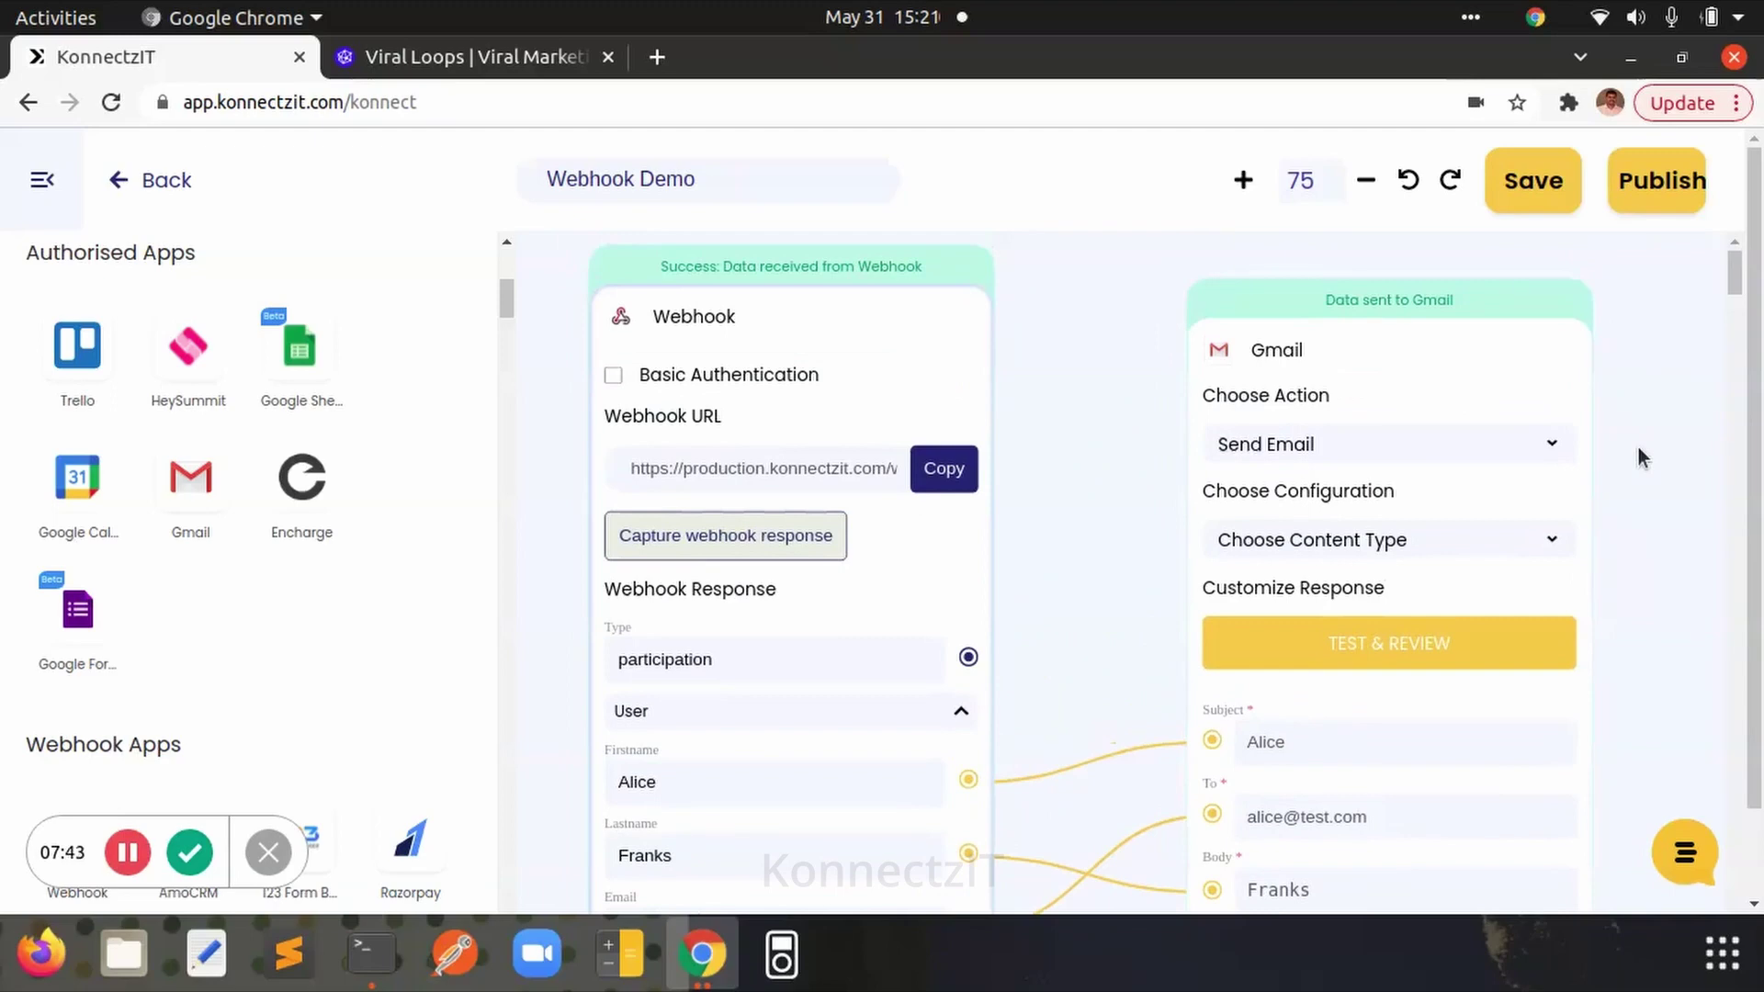